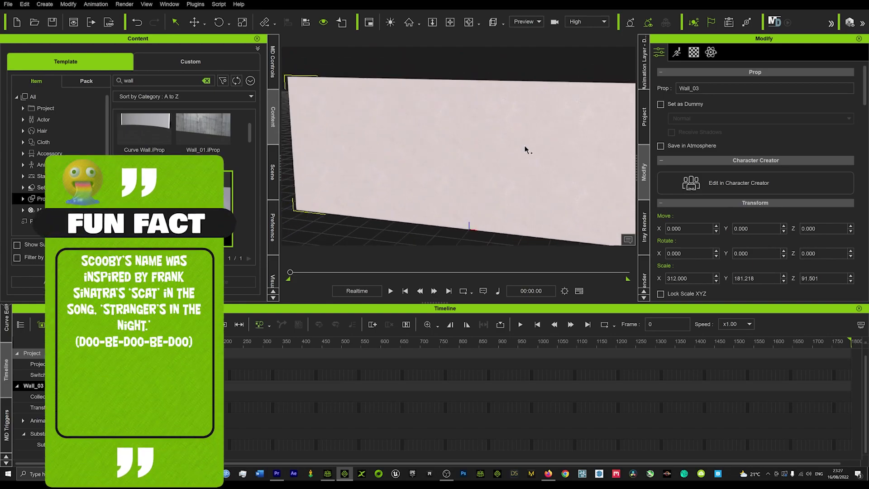
# - Open the Substance Super Tools for iClone 7 content pack and select the RL_PBR_Layered-Decal substance
pyautogui.scroll(3, 545, 155)
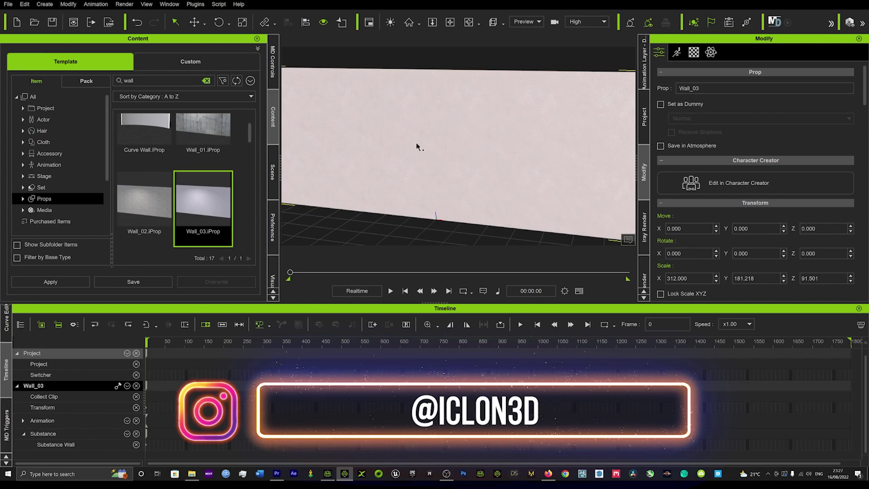
pyautogui.click(86, 82)
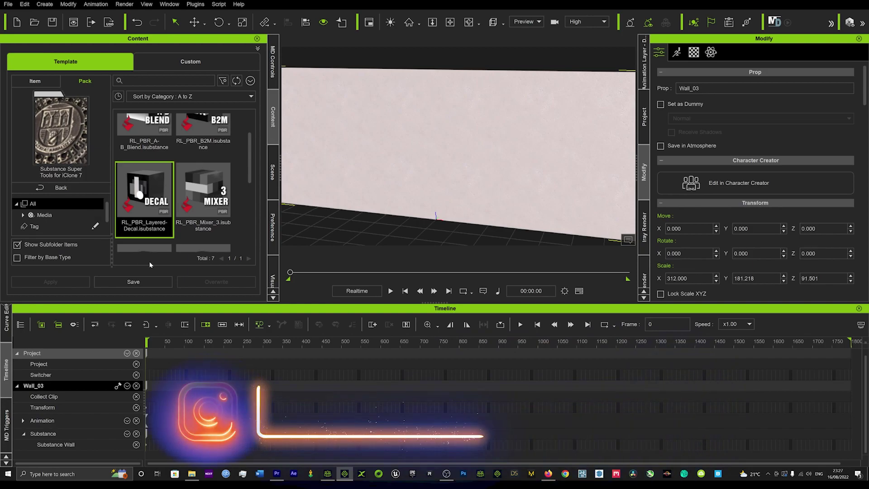
pyautogui.click(76, 188)
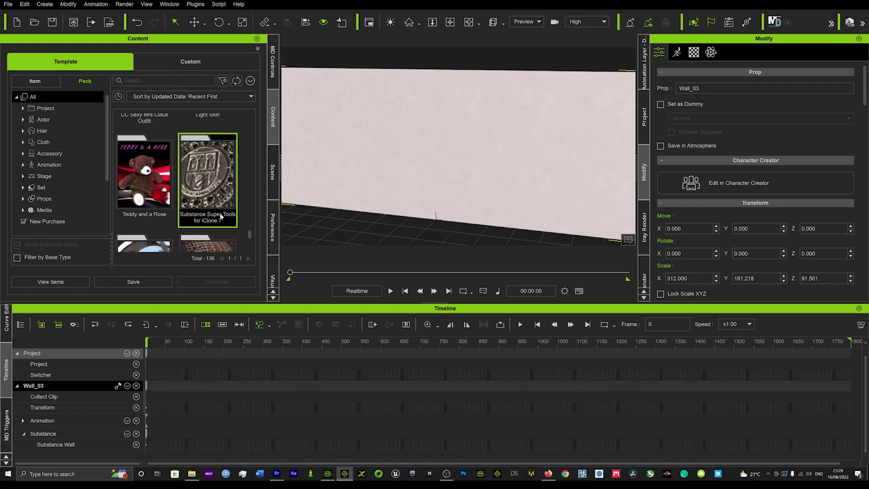
pyautogui.doubleClick(215, 175)
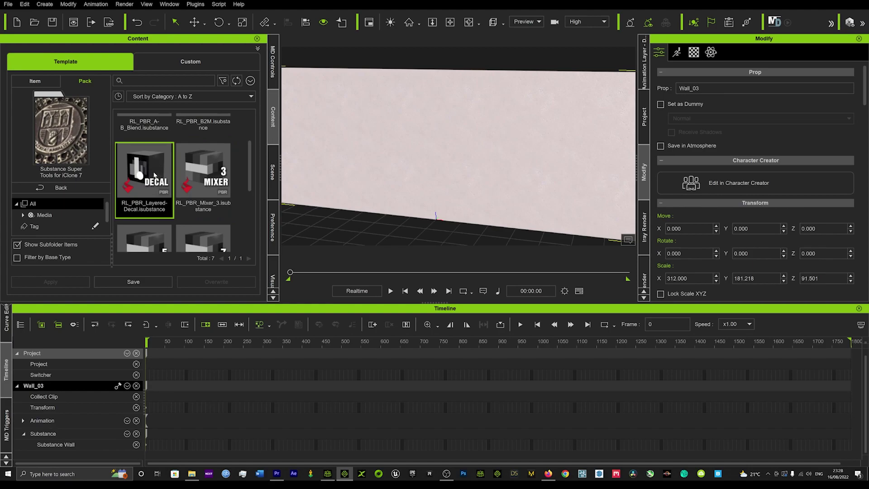
pyautogui.scroll(-2, 168, 177)
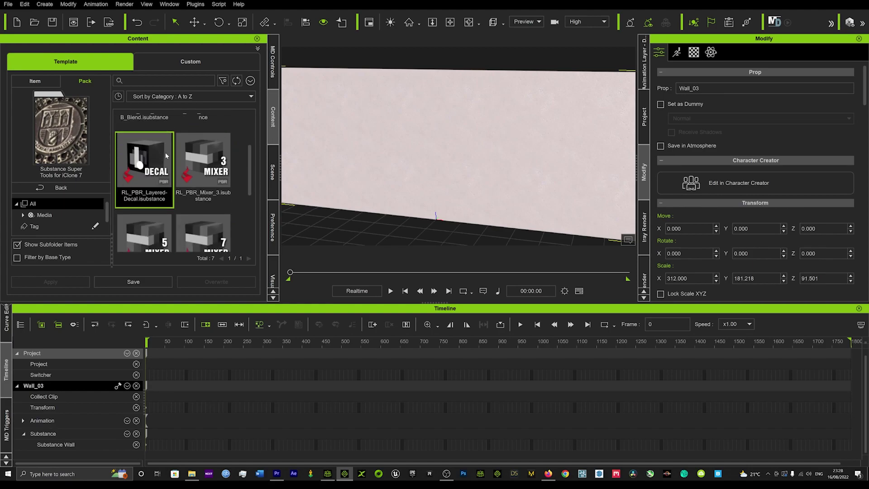
pyautogui.scroll(2, 159, 167)
pyautogui.moveTo(151, 161)
pyautogui.mouseDown()
pyautogui.moveTo(160, 168)
pyautogui.moveTo(432, 138)
pyautogui.moveTo(469, 111)
pyautogui.moveTo(195, 136)
pyautogui.moveTo(136, 152)
pyautogui.mouseUp()
# - Apply RL_PBR_Layered-Decal.isubstance to the Wall_03 material and inspect the wall surface up close
pyautogui.click(694, 53)
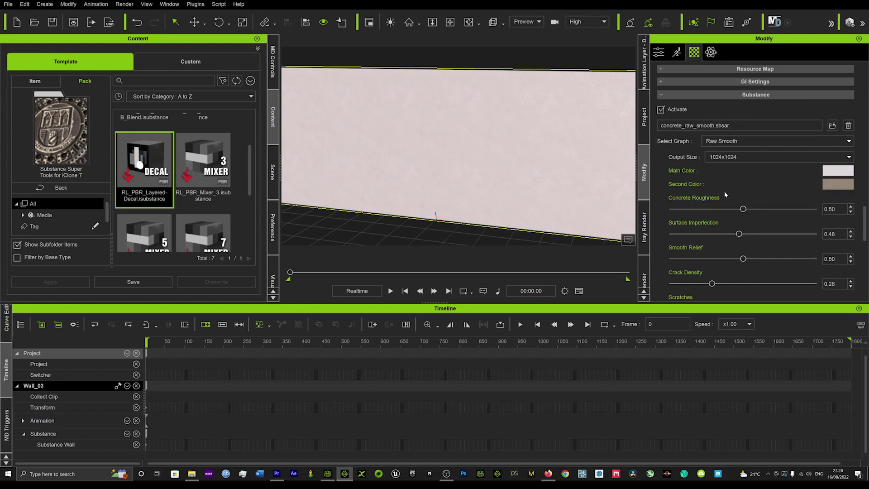
pyautogui.scroll(-15, 725, 192)
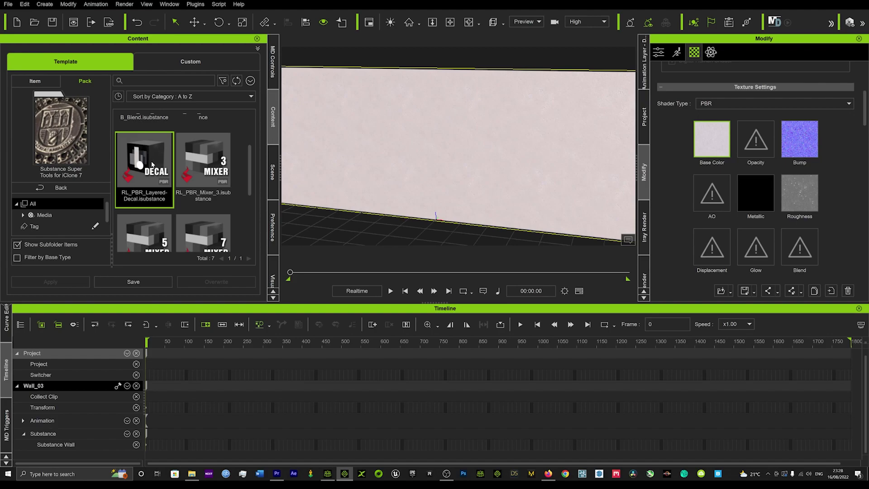
pyautogui.moveTo(156, 186); pyautogui.dragTo(457, 157)
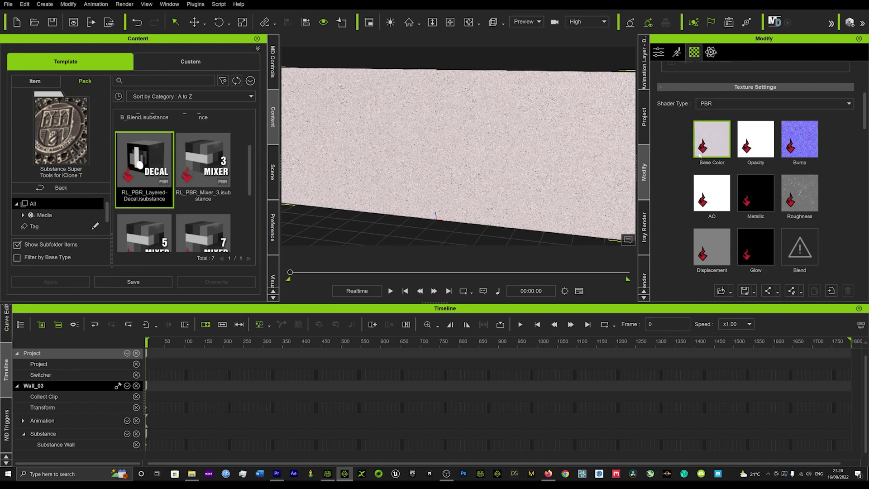
pyautogui.moveTo(454, 137)
pyautogui.mouseDown(button='right')
pyautogui.moveTo(430, 139)
pyautogui.moveTo(509, 133)
pyautogui.moveTo(359, 124)
pyautogui.moveTo(477, 134)
pyautogui.moveTo(456, 142)
pyautogui.mouseUp(button='right')
pyautogui.scroll(6, 456, 141)
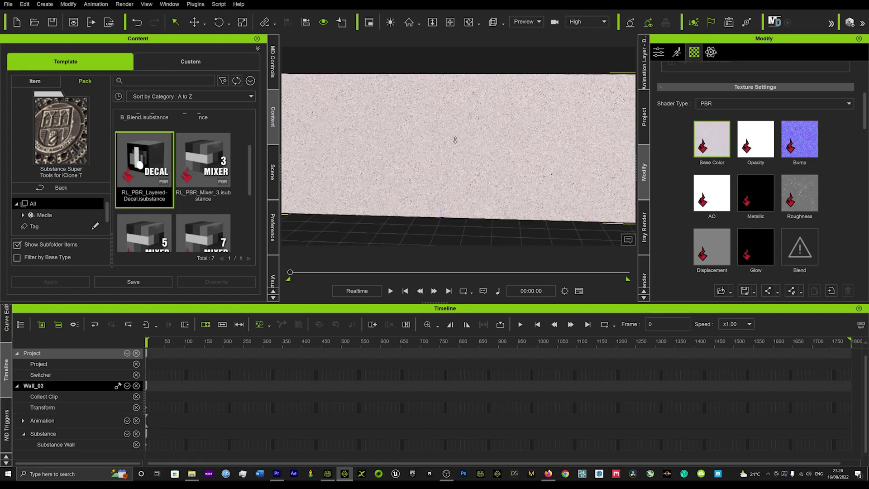
pyautogui.scroll(-4, 456, 134)
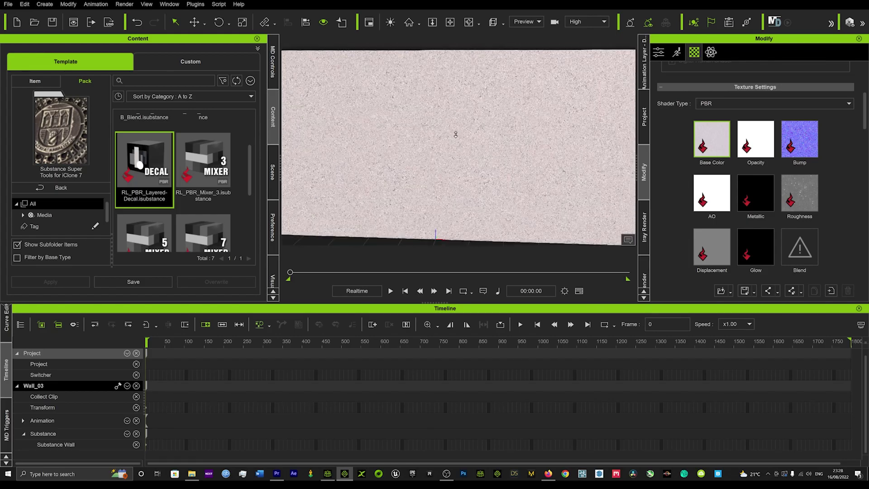
pyautogui.scroll(-4, 456, 134)
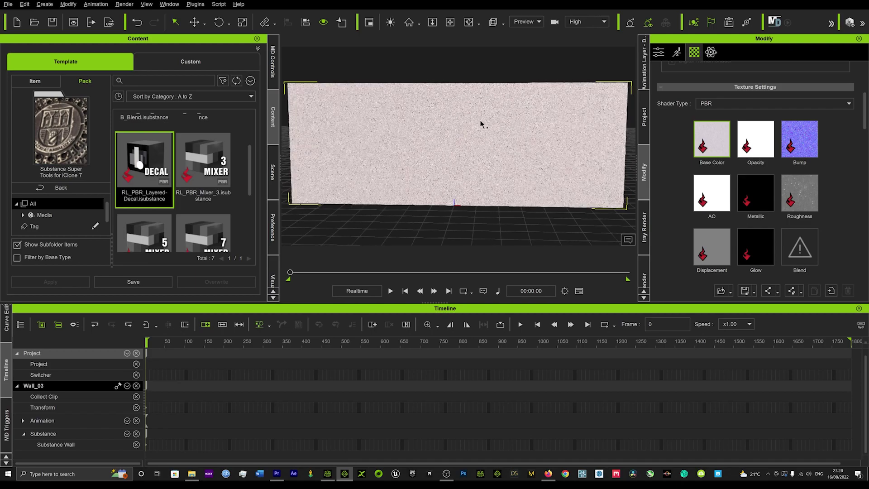
# - Deactivate and reactivate the layered decal substance on the wall to compare the surface with and without it
pyautogui.scroll(3, 669, 148)
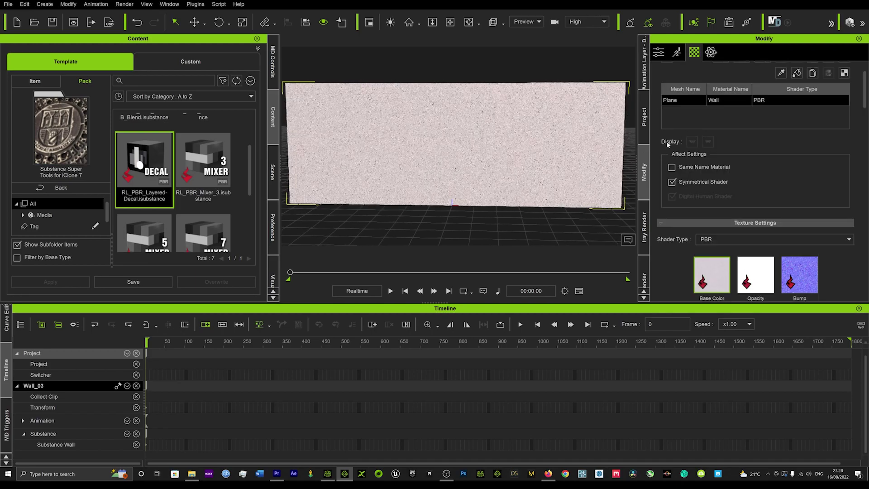
pyautogui.scroll(-6, 670, 145)
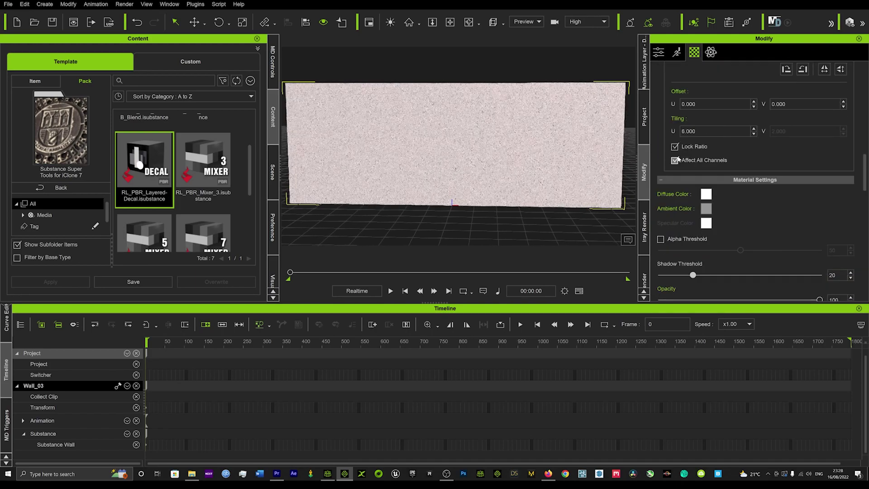
pyautogui.scroll(-10, 681, 178)
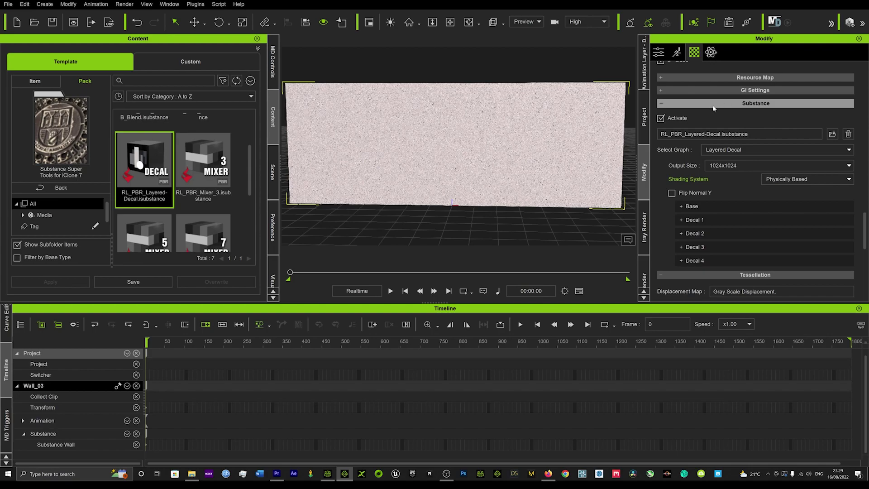
pyautogui.click(662, 118)
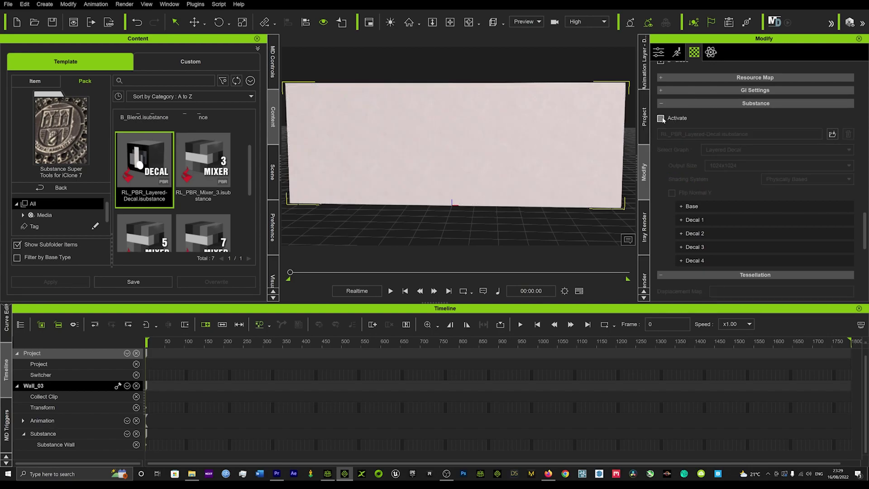
pyautogui.click(661, 118)
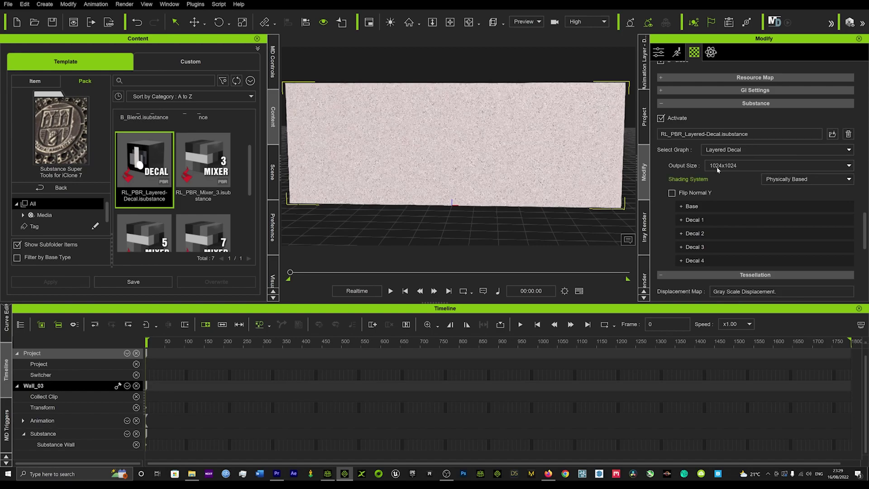
# - Set the substance's output size to 512x512 and check the wall texture up close
pyautogui.click(720, 166)
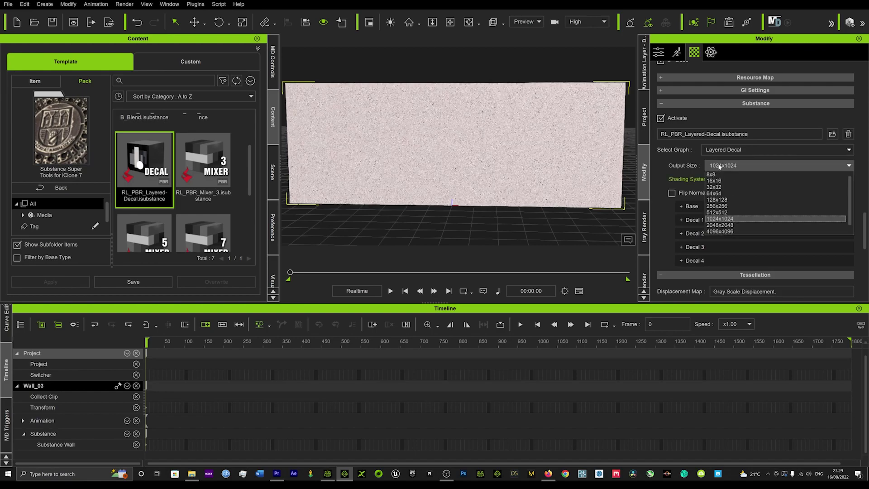
pyautogui.click(717, 213)
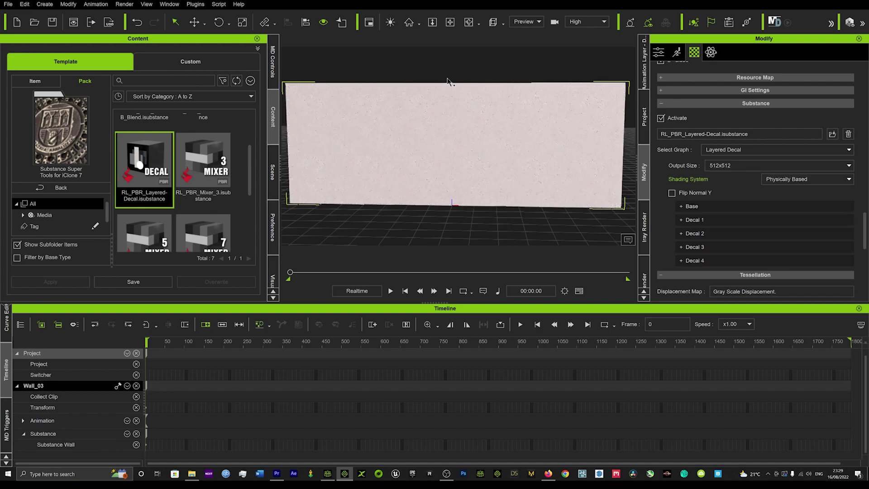
pyautogui.scroll(1, 423, 140)
pyautogui.scroll(2, 422, 139)
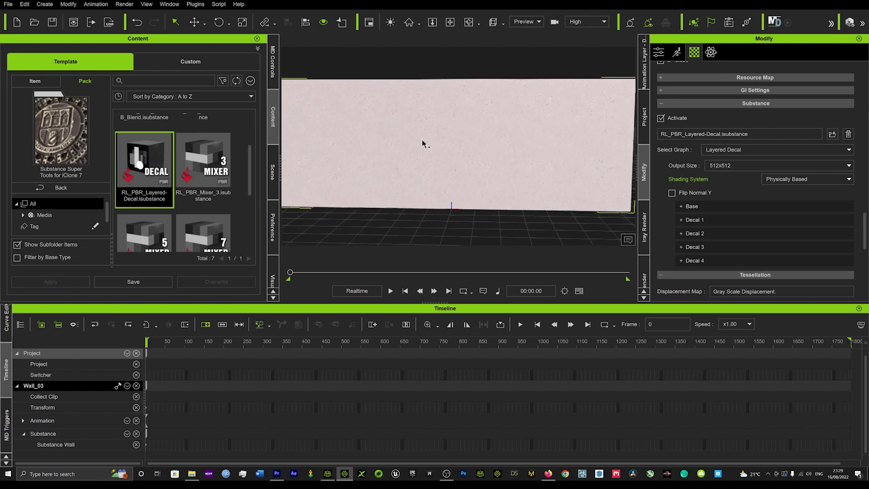
pyautogui.scroll(3, 421, 139)
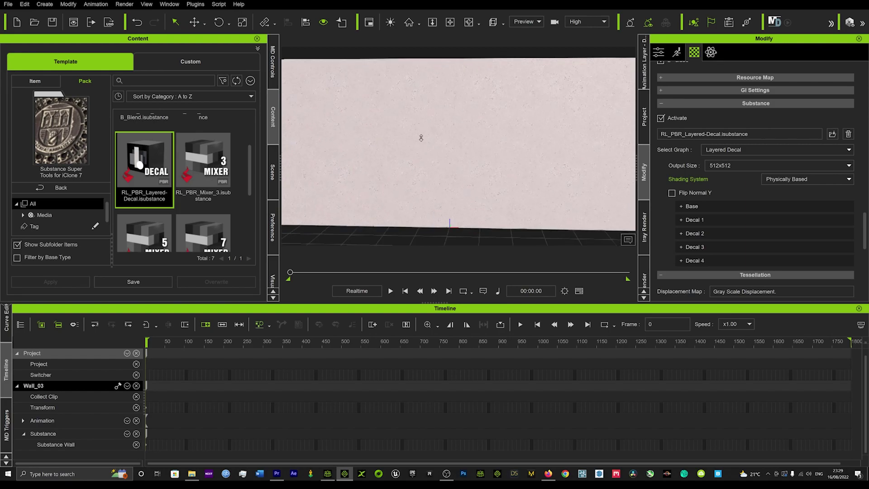
pyautogui.scroll(-4, 421, 138)
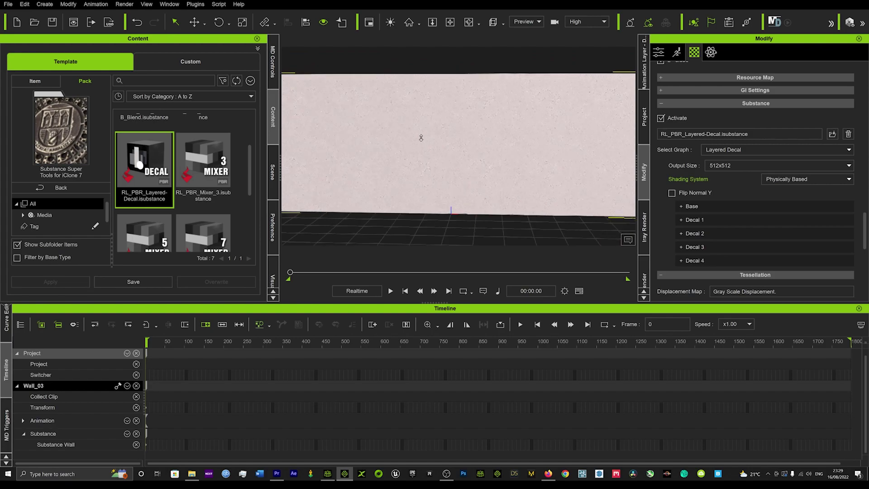
pyautogui.scroll(-1, 423, 144)
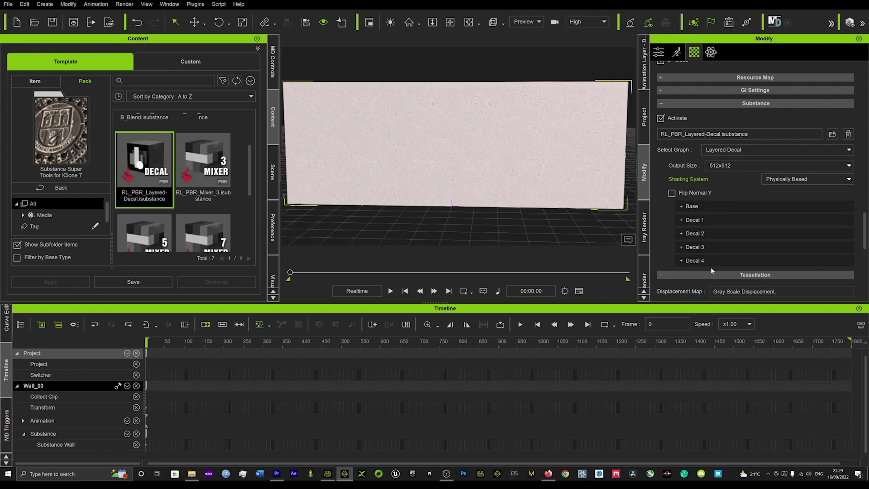
# - Examine the texture maps in the substance's Base layer
pyautogui.click(688, 206)
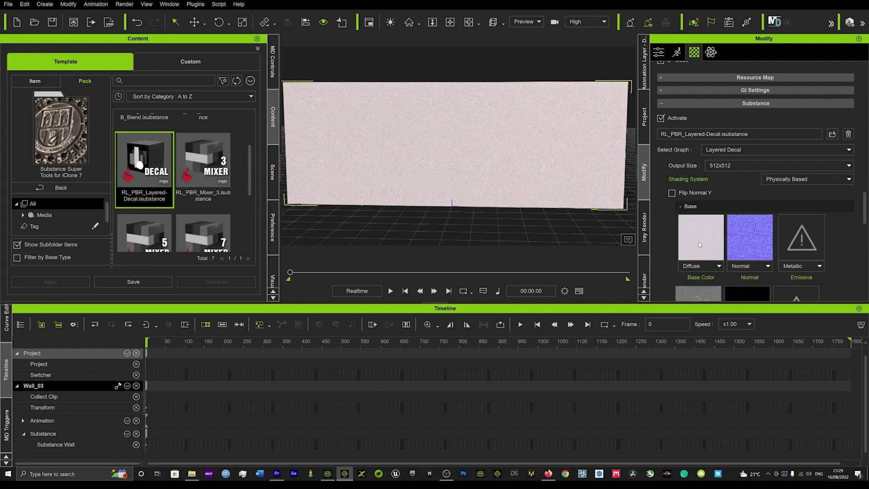
pyautogui.click(691, 206)
pyautogui.scroll(-1, 686, 199)
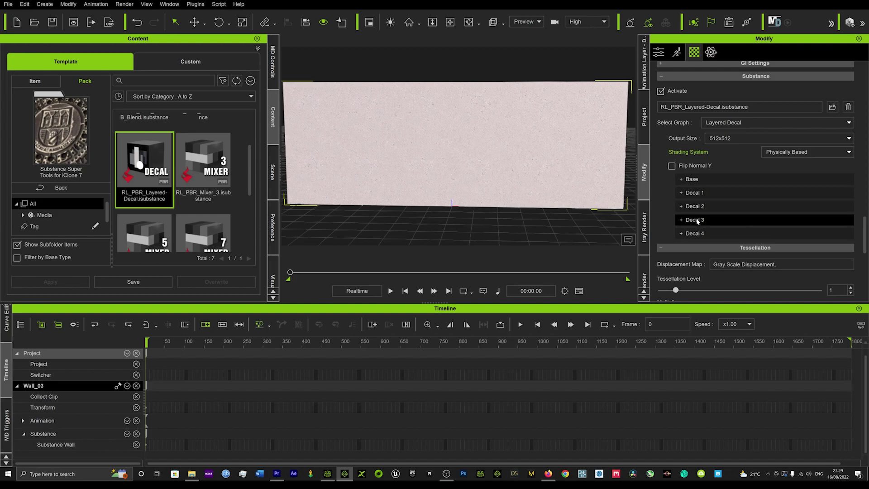
# - Load the black Africa-shaped gorilla image into the Base Color channel of Decal 1
pyautogui.click(689, 193)
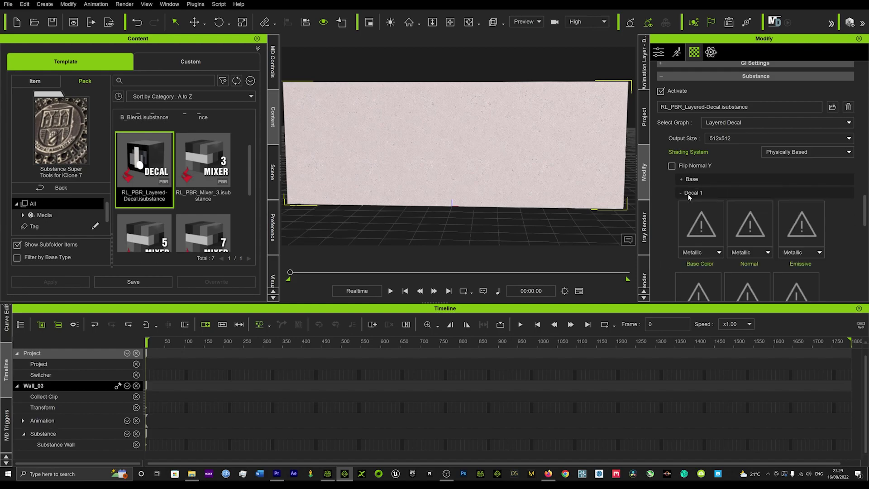
pyautogui.scroll(-7, 703, 217)
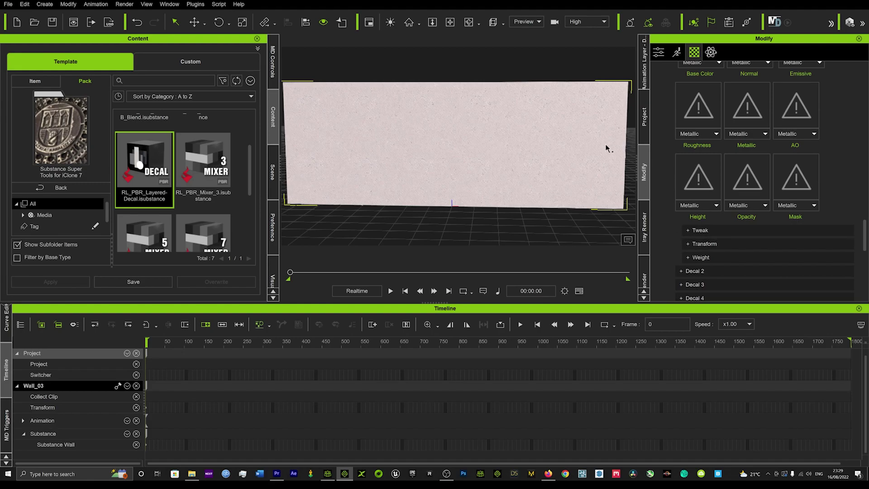
pyautogui.scroll(3, 713, 196)
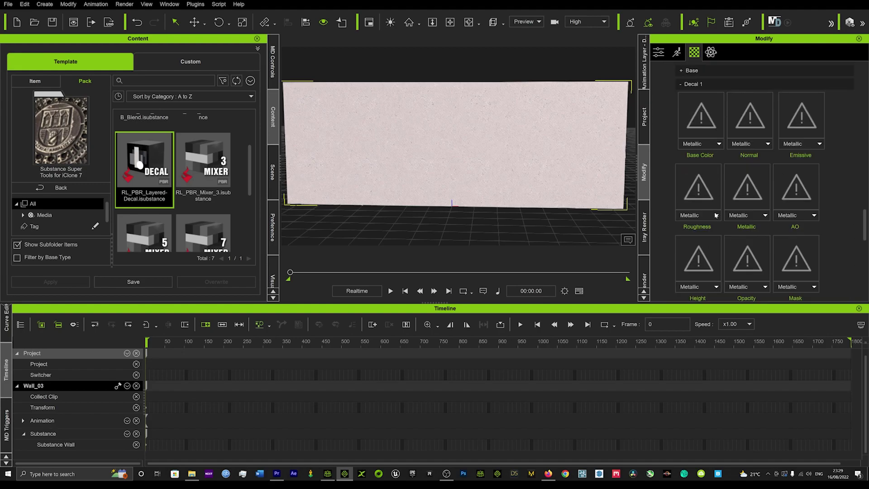
pyautogui.click(703, 120)
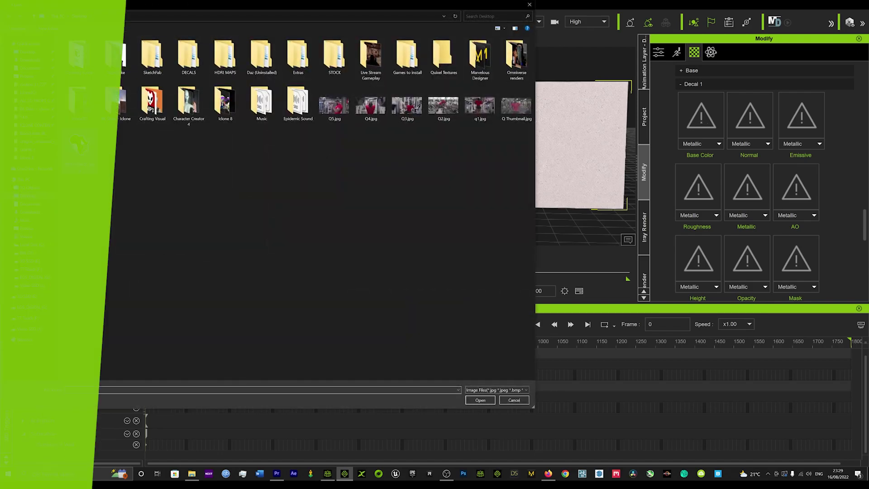
pyautogui.doubleClick(79, 146)
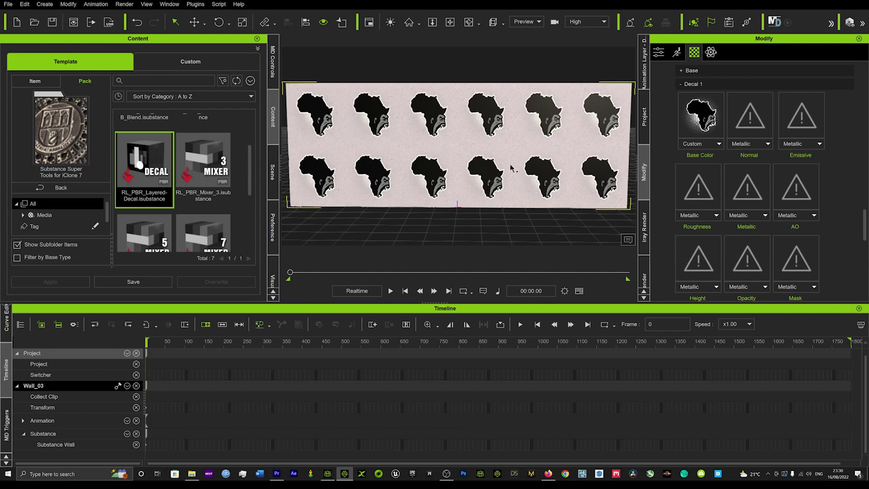
# - Set the wall material's U tiling to 1 with the ratio locked, affecting all channels
pyautogui.scroll(5, 689, 167)
pyautogui.scroll(-15, 689, 167)
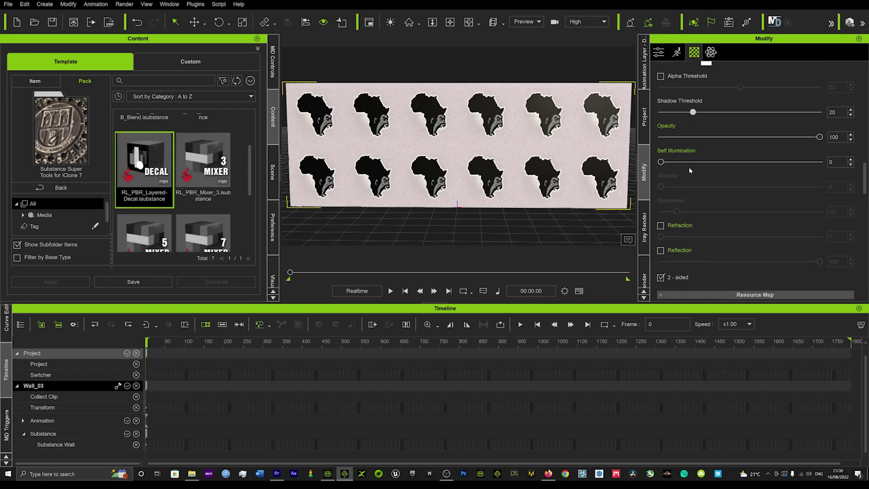
pyautogui.scroll(3, 691, 167)
pyautogui.scroll(2, 691, 186)
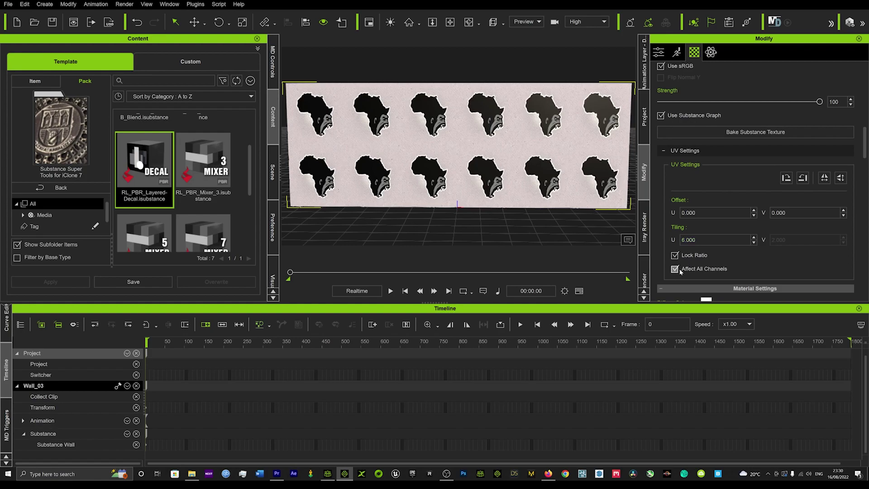
pyautogui.click(697, 239)
pyautogui.write('1')
pyautogui.press('Return')
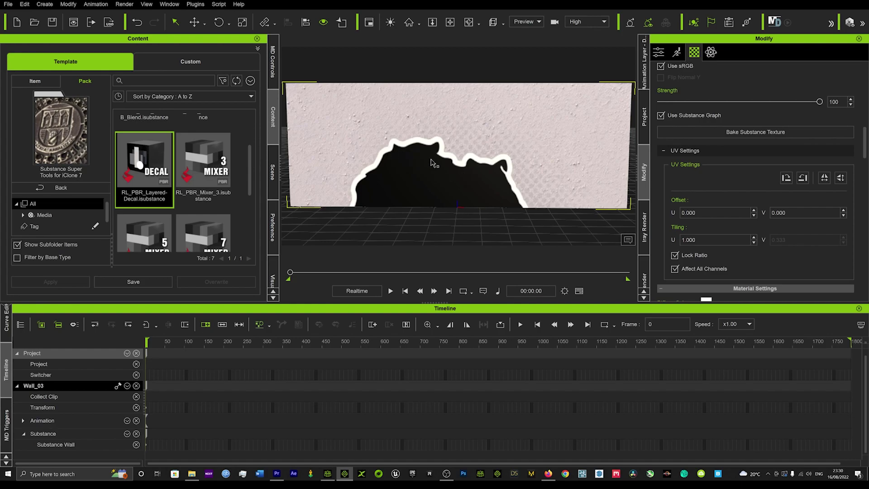
pyautogui.click(195, 25)
pyautogui.moveTo(460, 179); pyautogui.dragTo(500, 144)
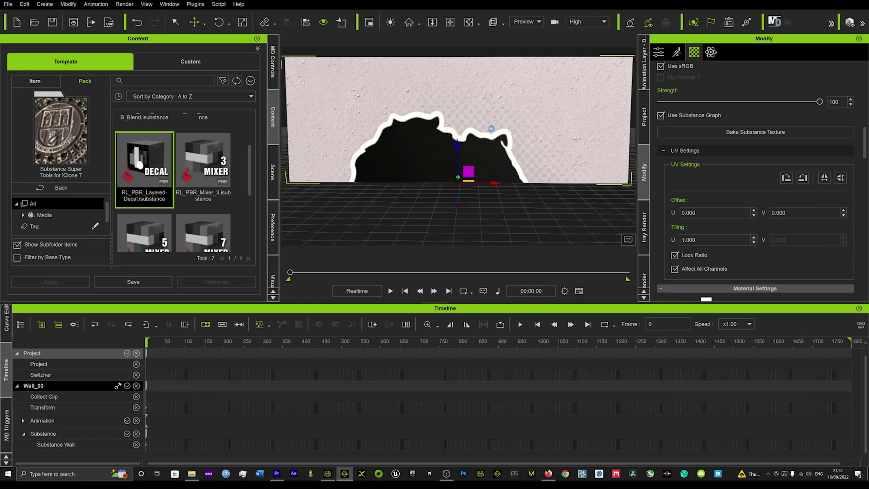
pyautogui.hotkey('ctrl', 'z')
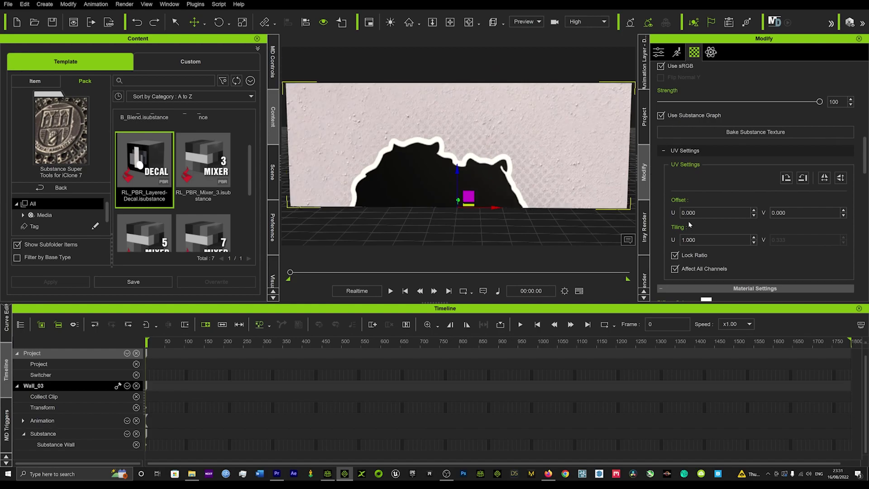
# - Transform Decal 1 to a scale of about 0.41, horizontal -0.35 and vertical -0.34, fitting the whole image on the wall
pyautogui.scroll(-10, 685, 220)
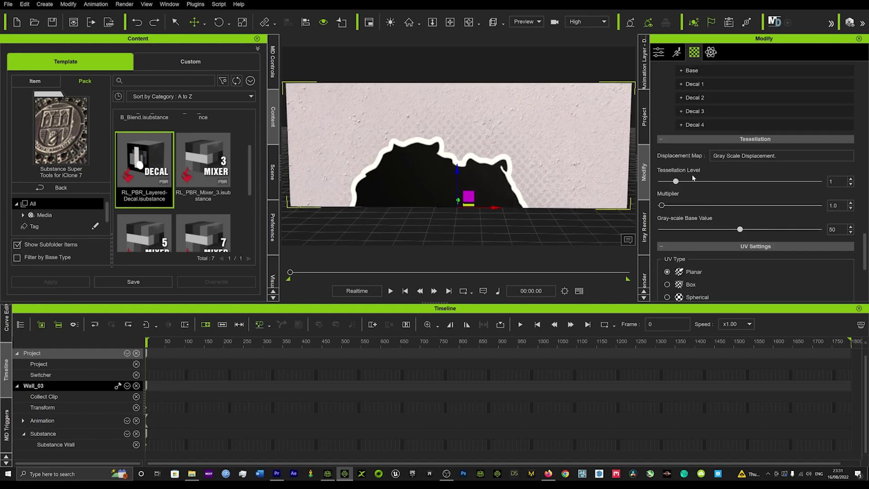
pyautogui.scroll(3, 694, 174)
pyautogui.click(693, 167)
pyautogui.scroll(-3, 684, 237)
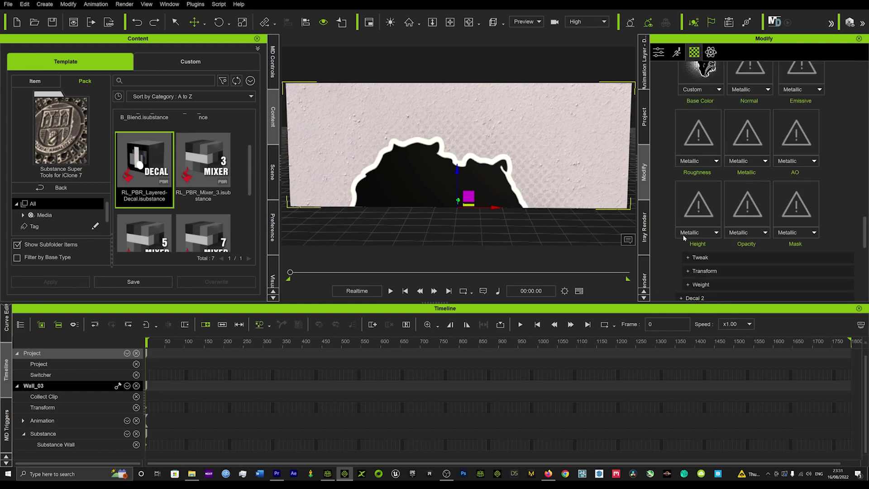
pyautogui.scroll(-1, 684, 233)
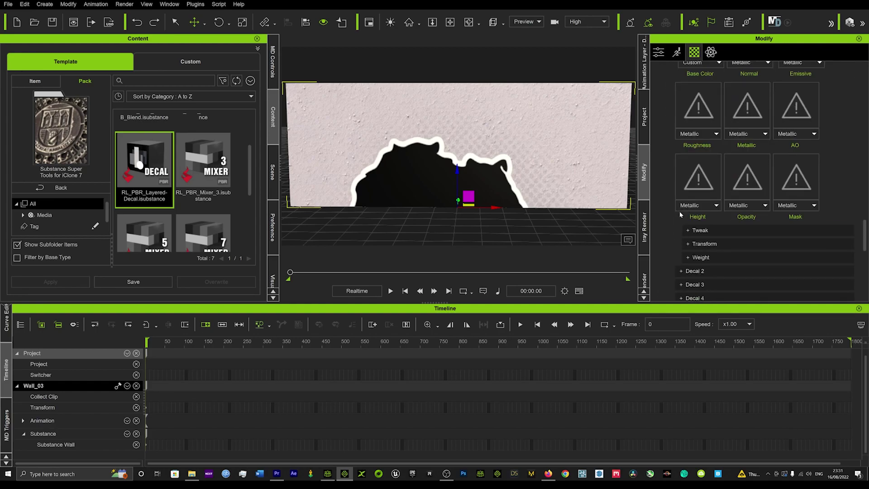
pyautogui.click(699, 244)
pyautogui.click(686, 257)
pyautogui.scroll(-4, 704, 223)
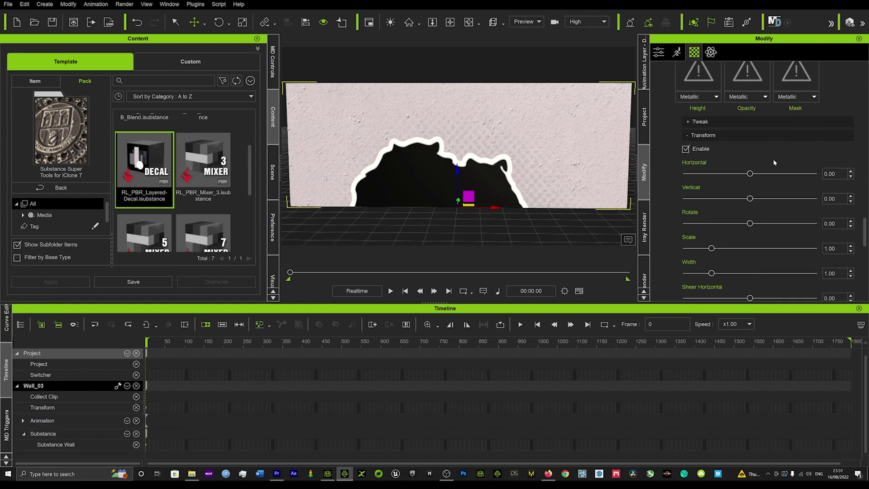
pyautogui.scroll(-2, 770, 194)
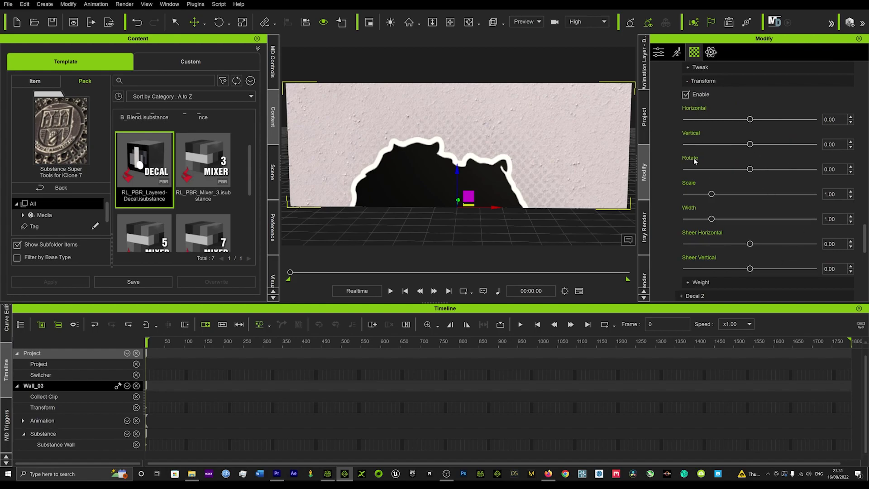
pyautogui.moveTo(712, 193)
pyautogui.mouseDown()
pyautogui.moveTo(724, 194)
pyautogui.moveTo(663, 198)
pyautogui.moveTo(697, 194)
pyautogui.mouseUp()
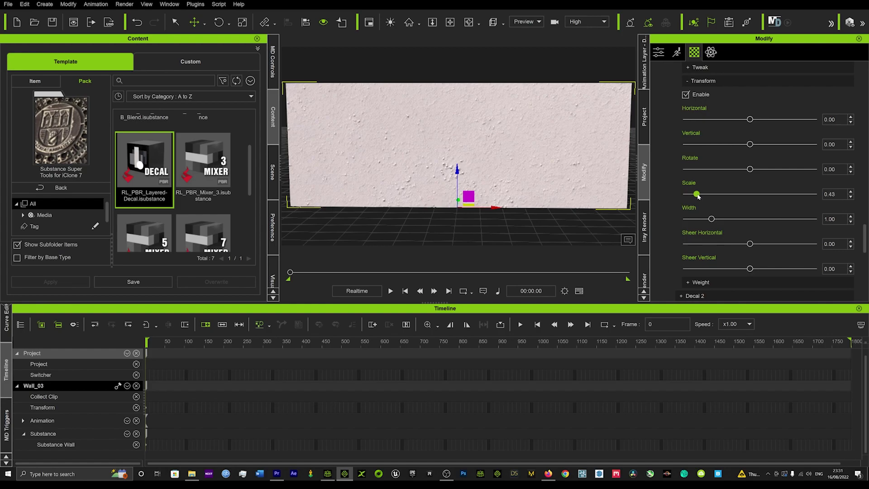
pyautogui.moveTo(751, 143); pyautogui.dragTo(727, 120)
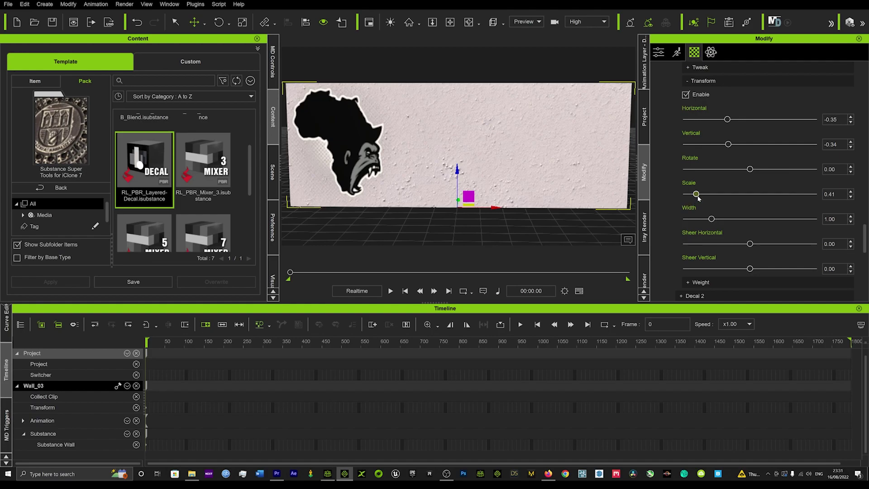
# - Animate Decal 1 from scale 0.02 at the first frame to scale 0.39 and horizontal -0.03 at frame 272
pyautogui.moveTo(697, 195); pyautogui.dragTo(688, 195)
pyautogui.moveTo(290, 272); pyautogui.dragTo(357, 274)
pyautogui.moveTo(687, 194); pyautogui.dragTo(696, 193)
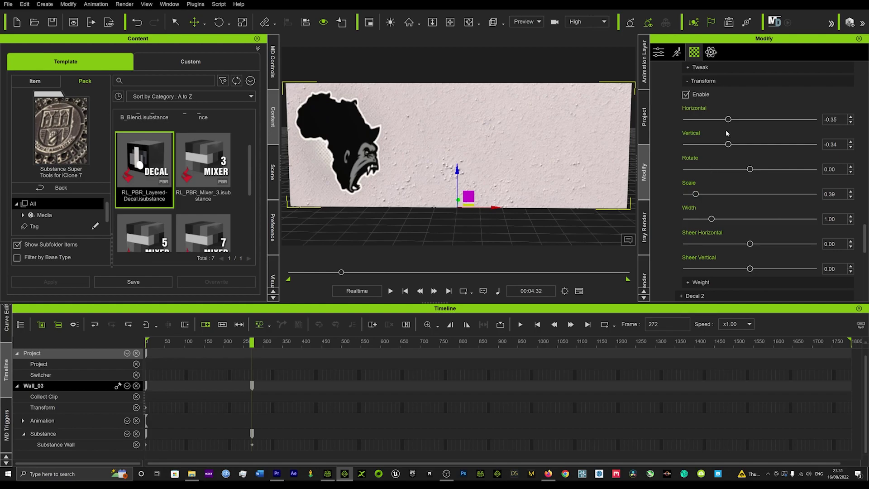
pyautogui.moveTo(728, 120); pyautogui.dragTo(746, 122)
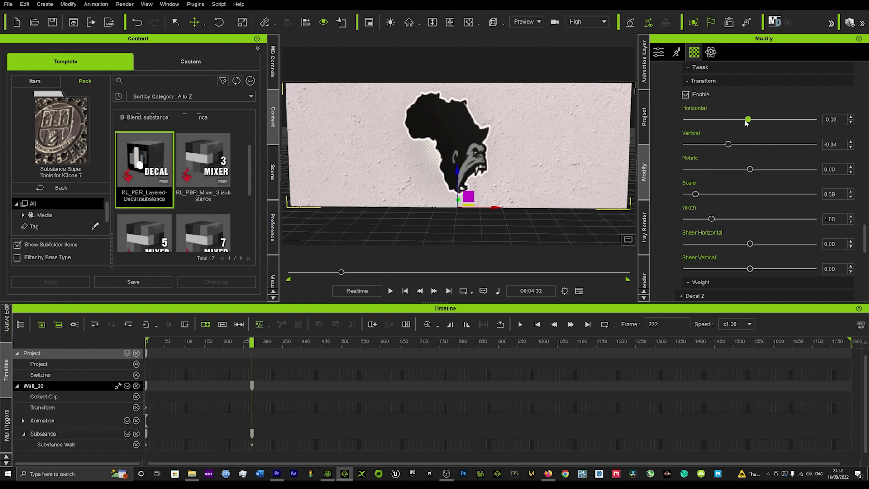
# - Play the decal animation from the start and inspect the decal's image quality up close on the wall
pyautogui.press('Home')
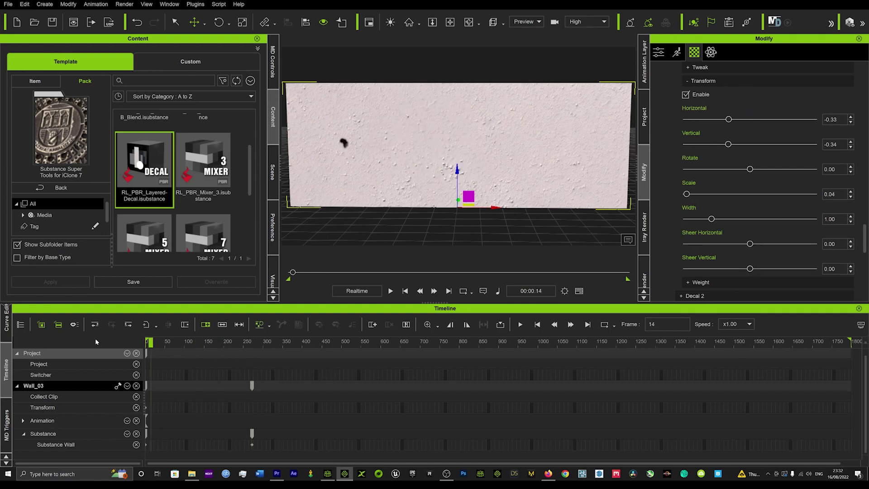
pyautogui.press('space')
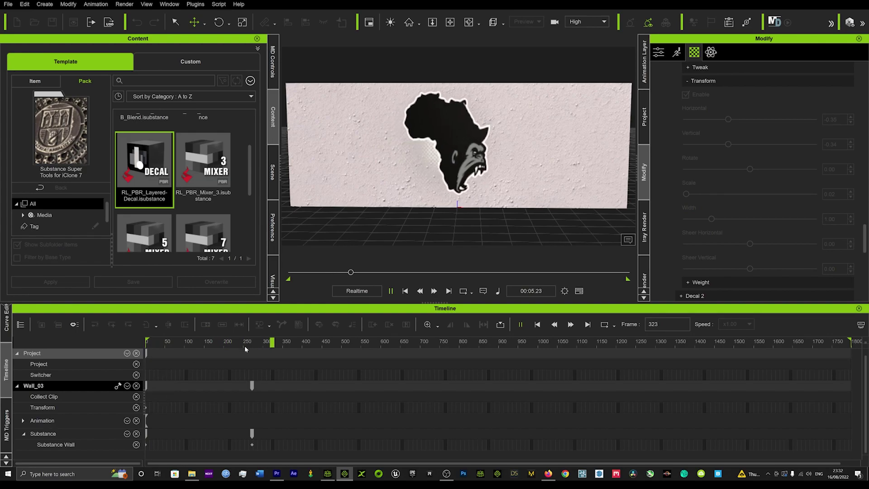
pyautogui.press('space')
pyautogui.click(568, 170)
pyautogui.moveTo(568, 177); pyautogui.dragTo(549, 178)
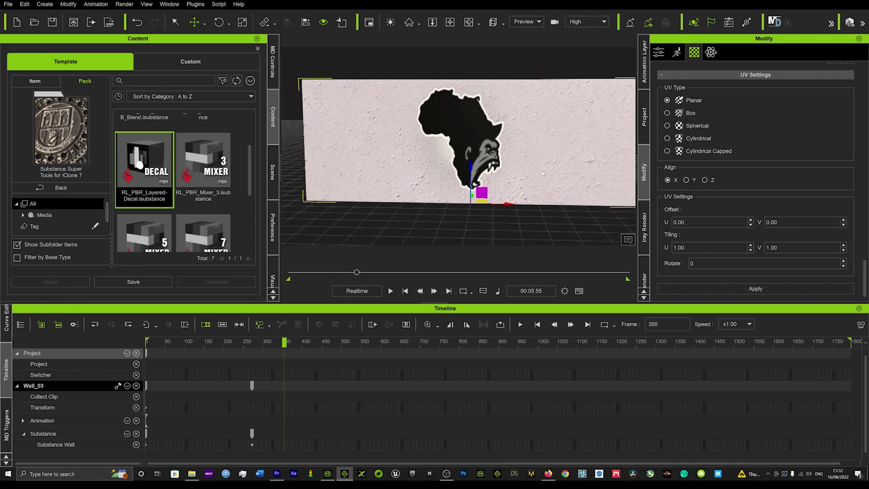
pyautogui.scroll(8, 510, 147)
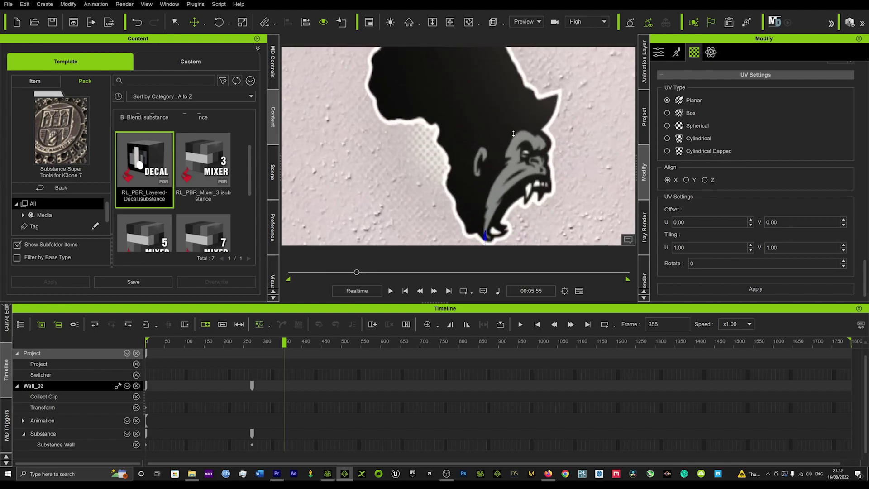
pyautogui.scroll(-8, 512, 148)
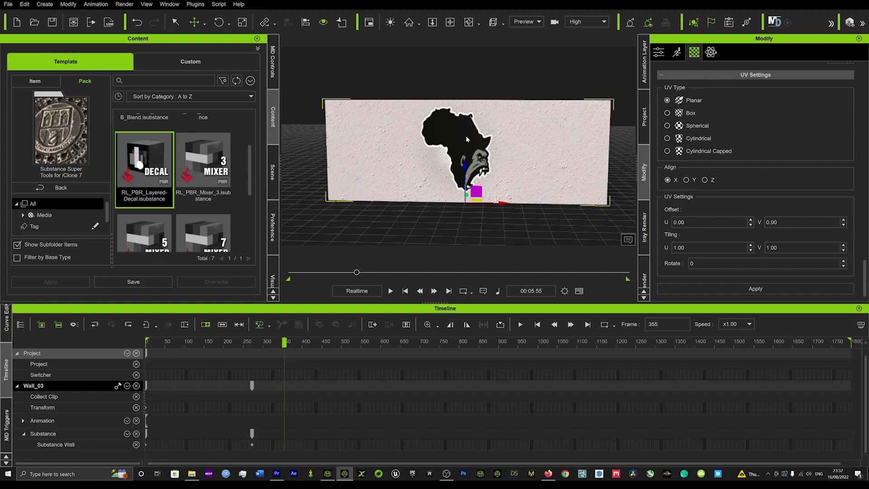
pyautogui.scroll(3, 517, 184)
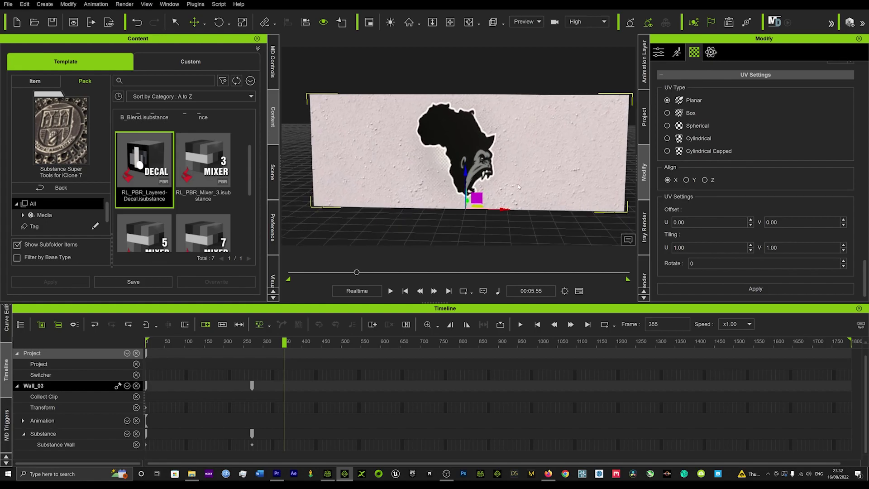
pyautogui.scroll(1, 522, 180)
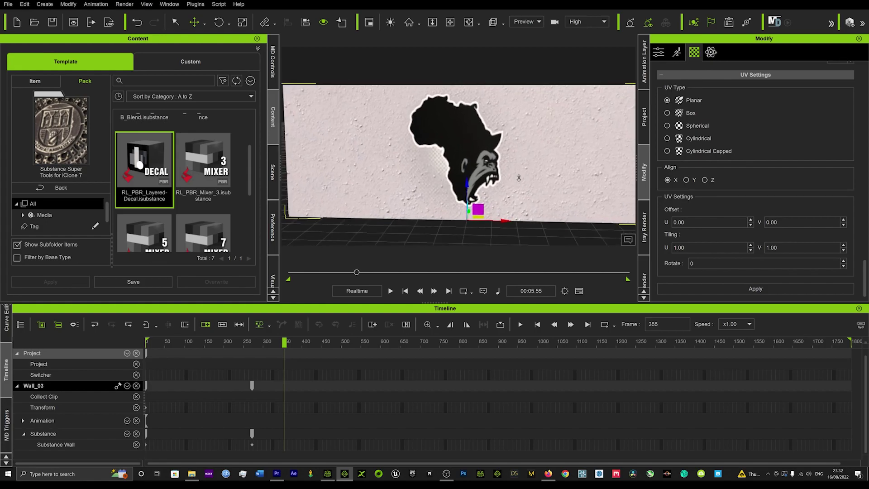
pyautogui.scroll(-2, 583, 135)
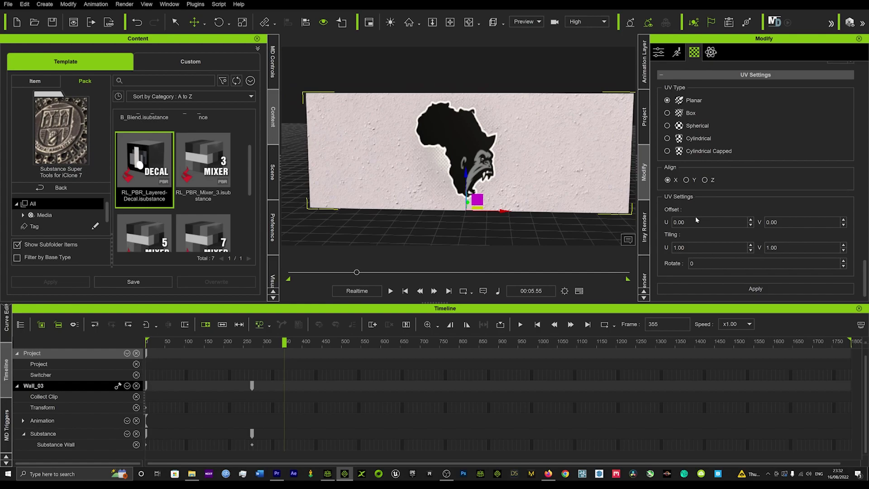
# - Set the substance's output size to 2048x2048 and check the decal's sharpness up close
pyautogui.scroll(6, 696, 215)
pyautogui.scroll(4, 707, 172)
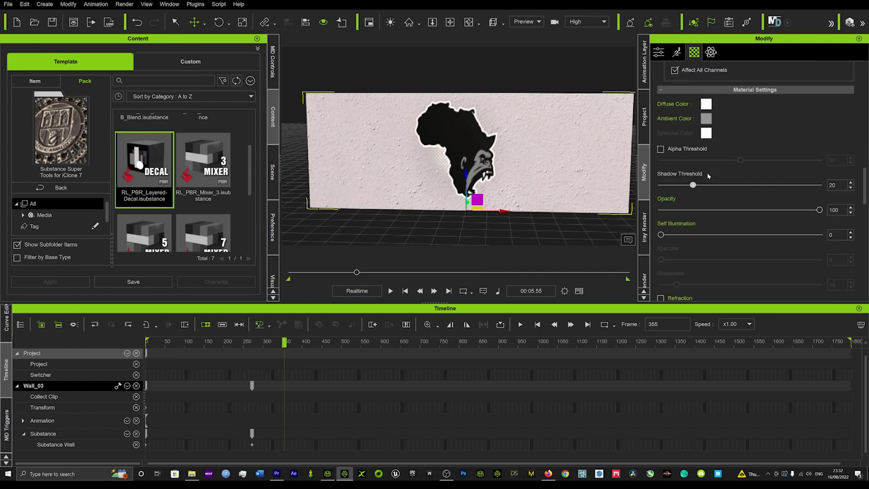
pyautogui.scroll(-3, 708, 179)
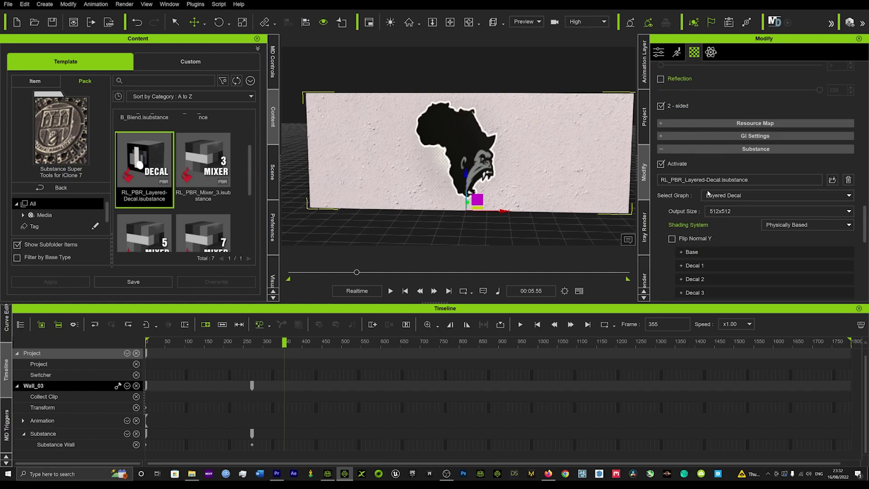
pyautogui.click(725, 211)
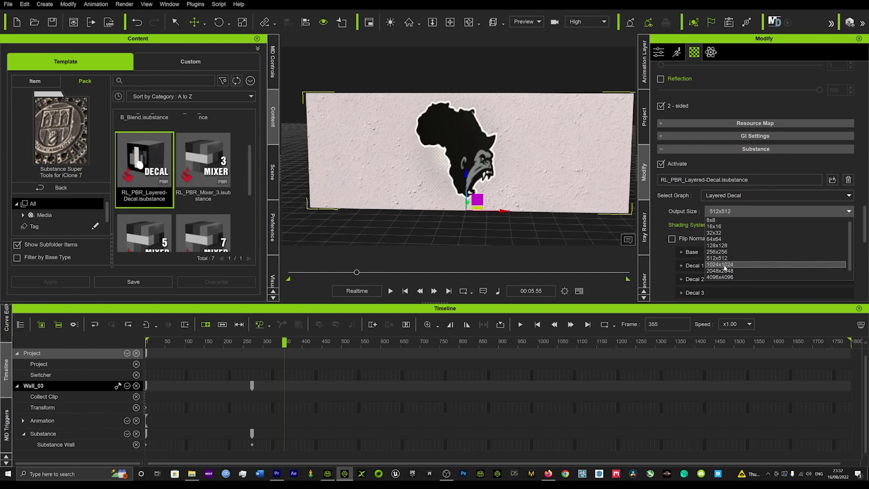
pyautogui.click(726, 271)
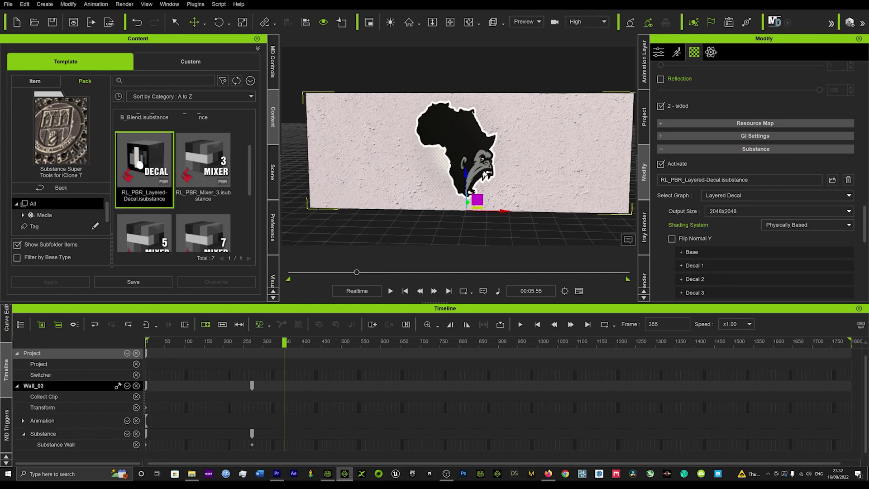
pyautogui.scroll(3, 454, 167)
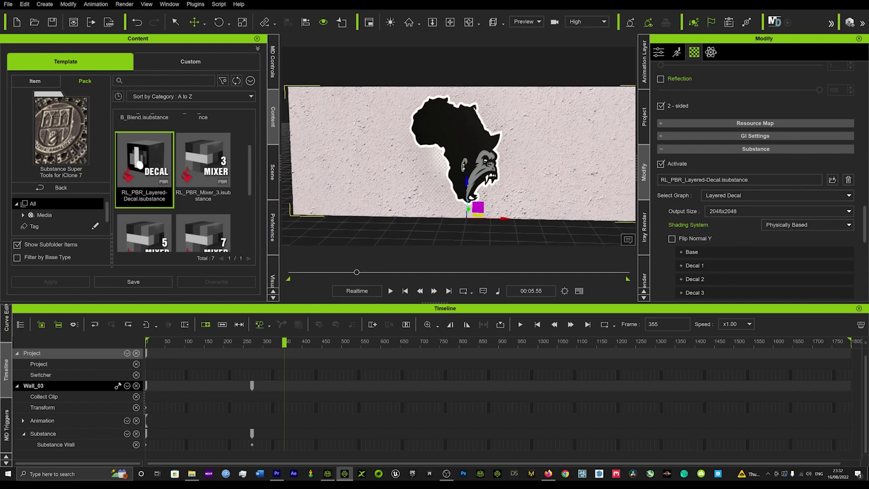
pyautogui.moveTo(454, 167); pyautogui.dragTo(515, 176, button='right')
pyautogui.scroll(-2, 516, 174)
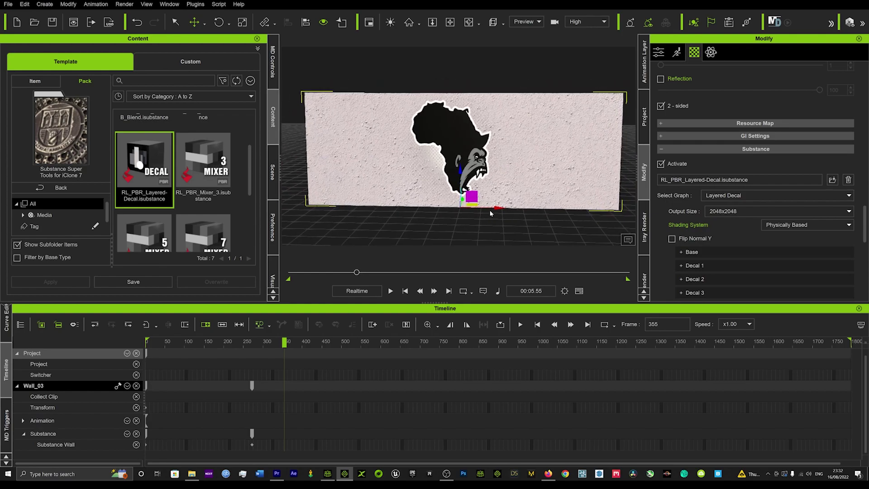
pyautogui.scroll(5, 493, 153)
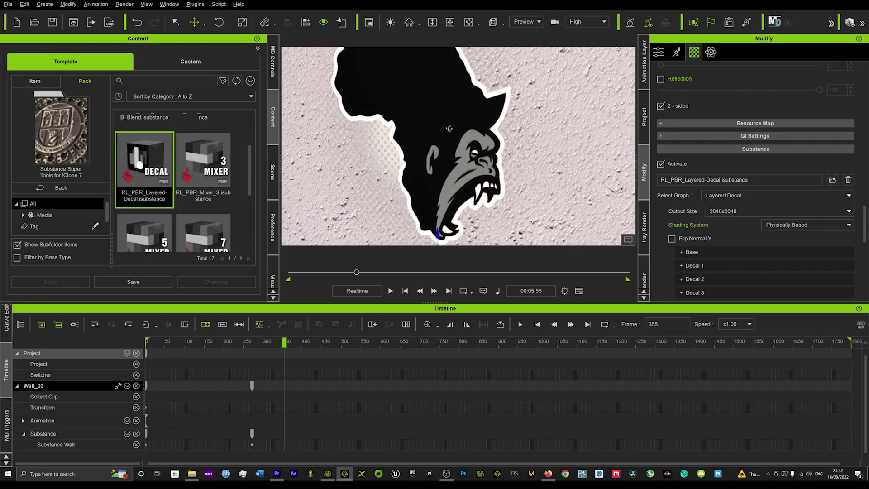
pyautogui.moveTo(449, 129); pyautogui.dragTo(588, 135, button='right')
pyautogui.moveTo(655, 193); pyautogui.dragTo(516, 168, button='right')
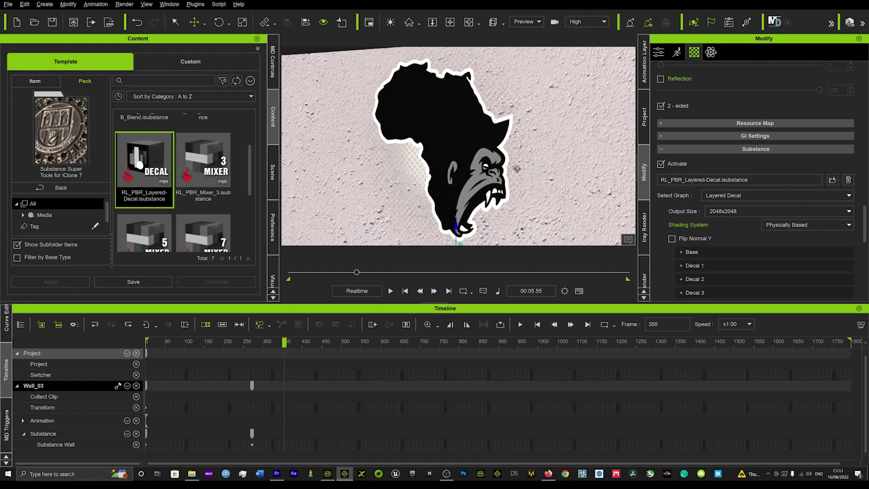
pyautogui.moveTo(530, 172); pyautogui.dragTo(478, 161, button='middle')
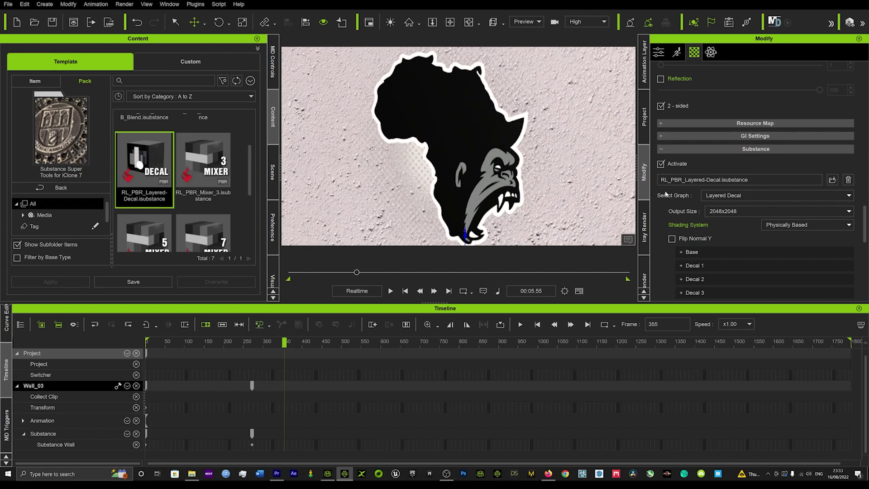
# - Set Decal 1's Normal weight to 0.90 and its Roughness weight to 0.66 to blend it with the wall surface
pyautogui.scroll(-1, 681, 252)
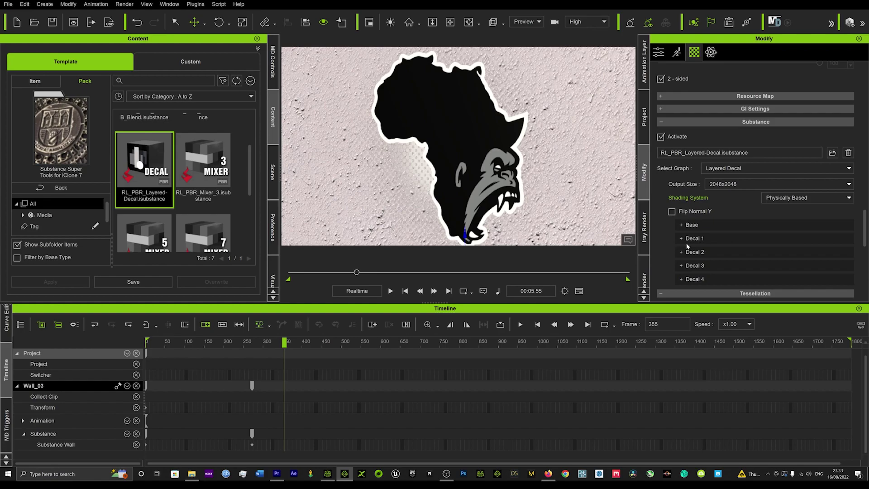
pyautogui.click(689, 240)
pyautogui.scroll(-5, 688, 243)
pyautogui.scroll(-4, 688, 244)
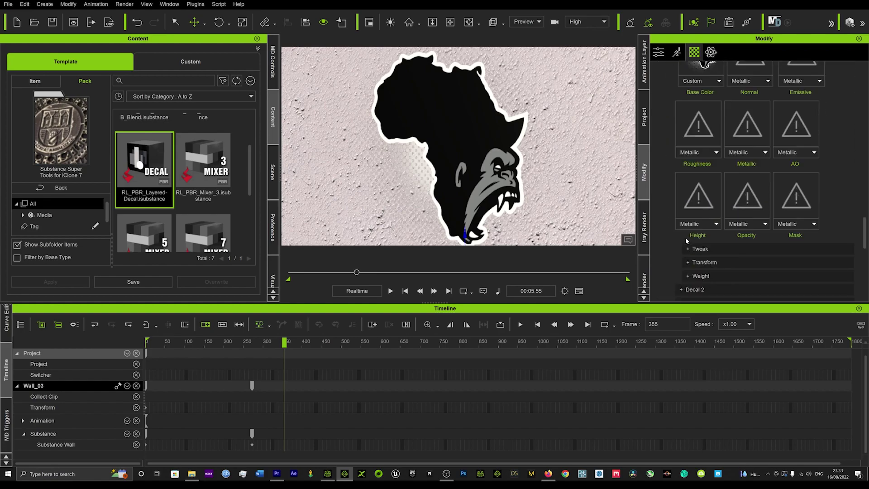
pyautogui.click(701, 249)
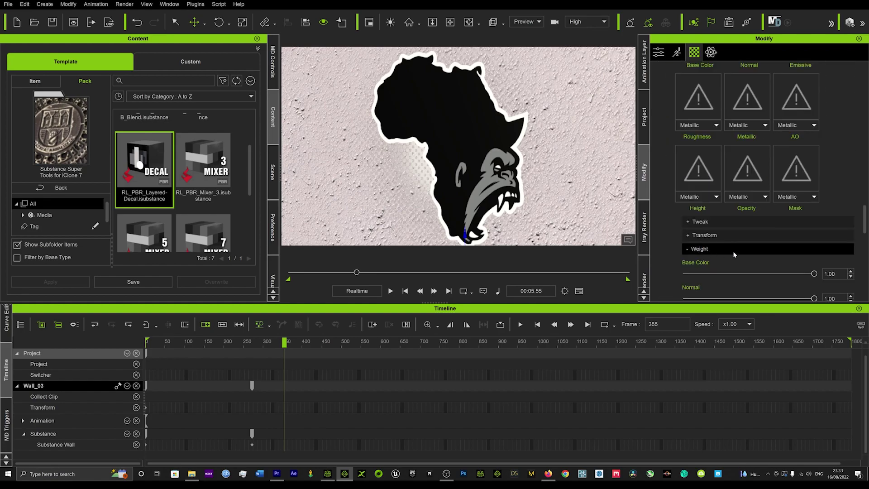
pyautogui.scroll(-2, 655, 247)
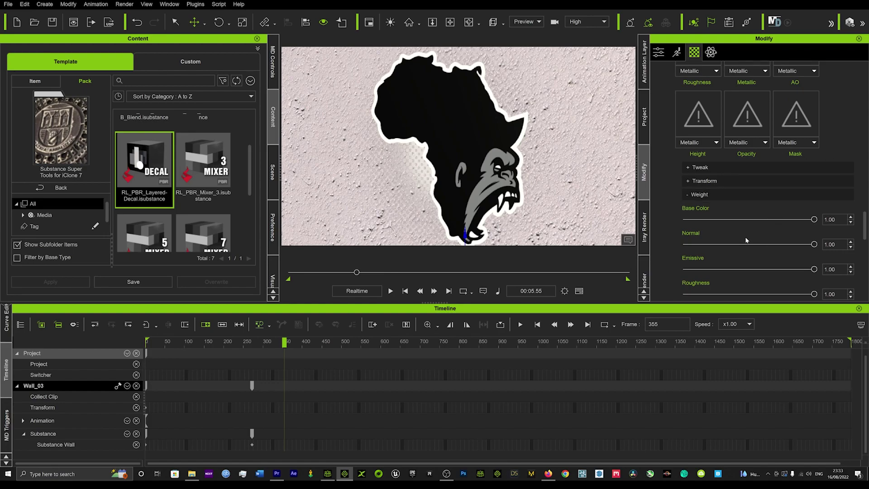
pyautogui.scroll(-4, 711, 227)
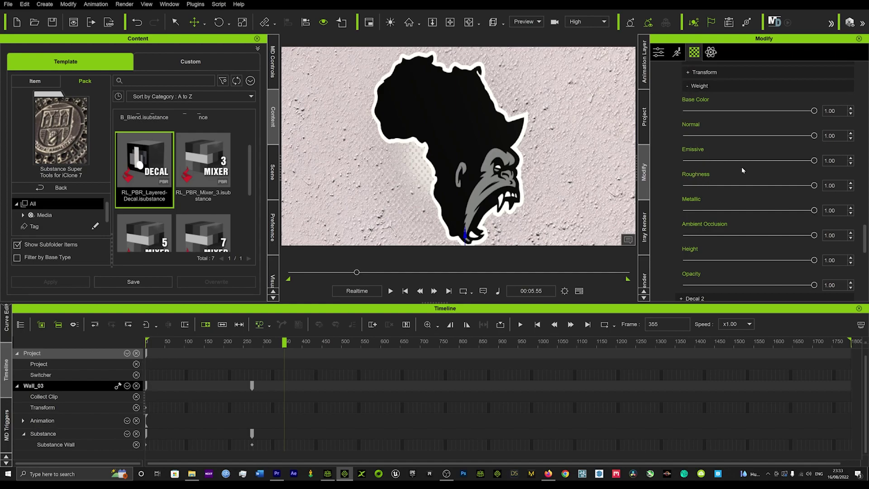
pyautogui.moveTo(812, 134); pyautogui.dragTo(772, 134)
pyautogui.scroll(5, 521, 117)
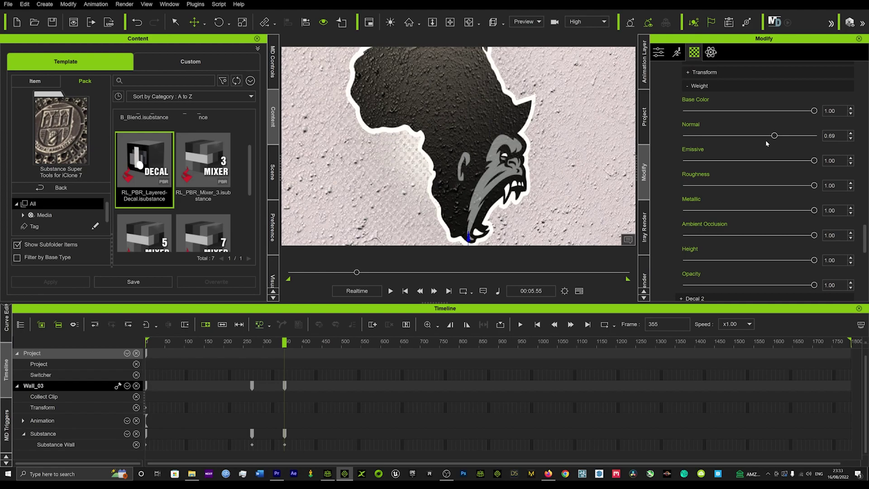
pyautogui.moveTo(775, 136); pyautogui.dragTo(808, 135)
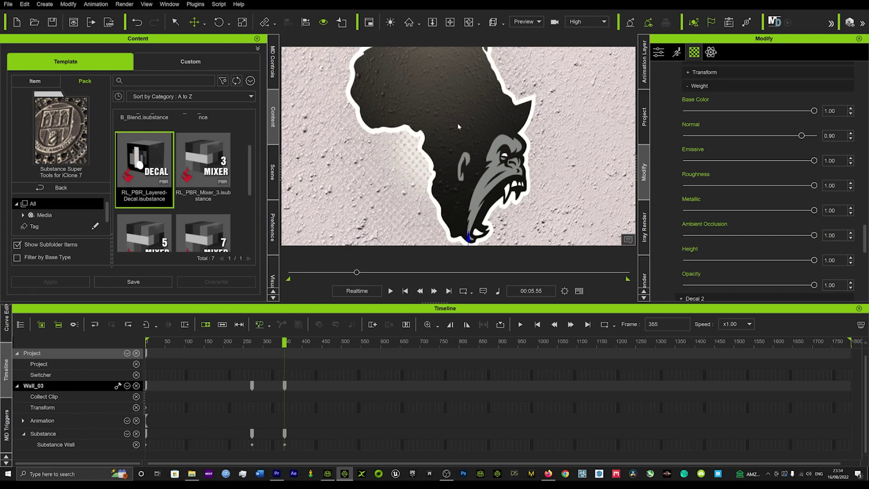
pyautogui.moveTo(815, 186); pyautogui.dragTo(758, 186)
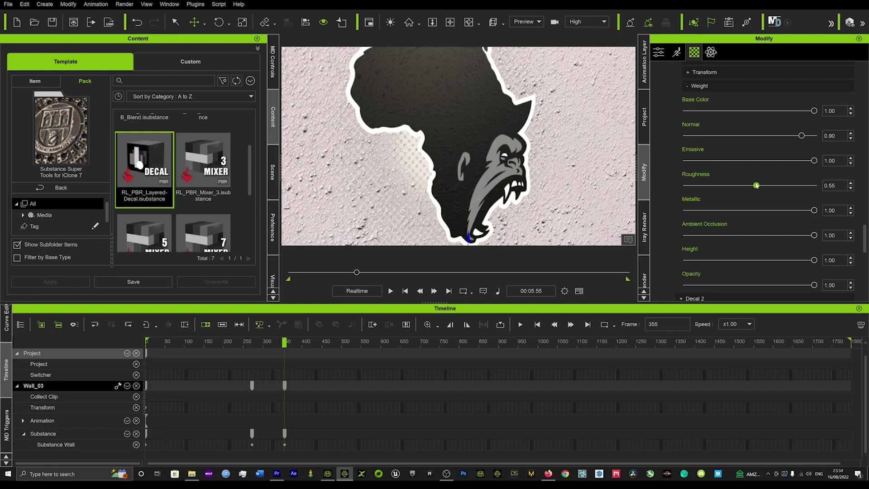
pyautogui.moveTo(757, 185); pyautogui.dragTo(776, 184)
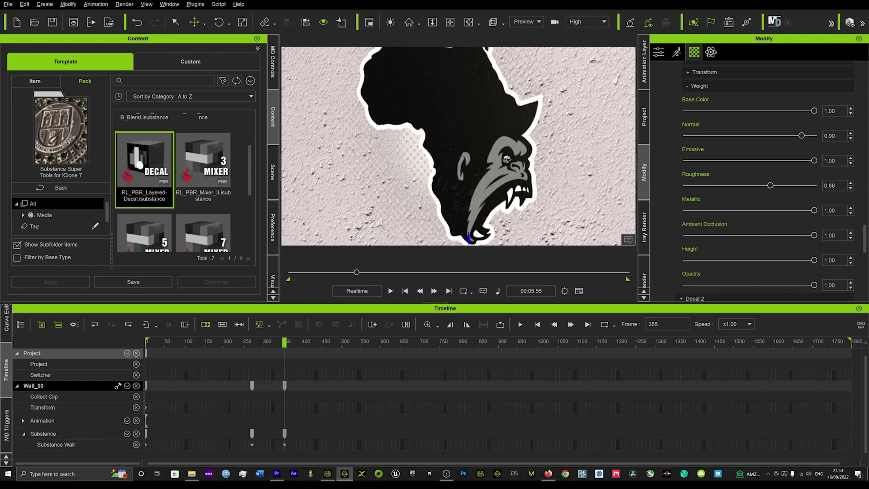
# - Set Decal 1's Base Color weight to 0.83 to fade the decal's colour into the wall
pyautogui.moveTo(488, 155); pyautogui.dragTo(552, 177, button='right')
pyautogui.moveTo(585, 174); pyautogui.dragTo(559, 129, button='right')
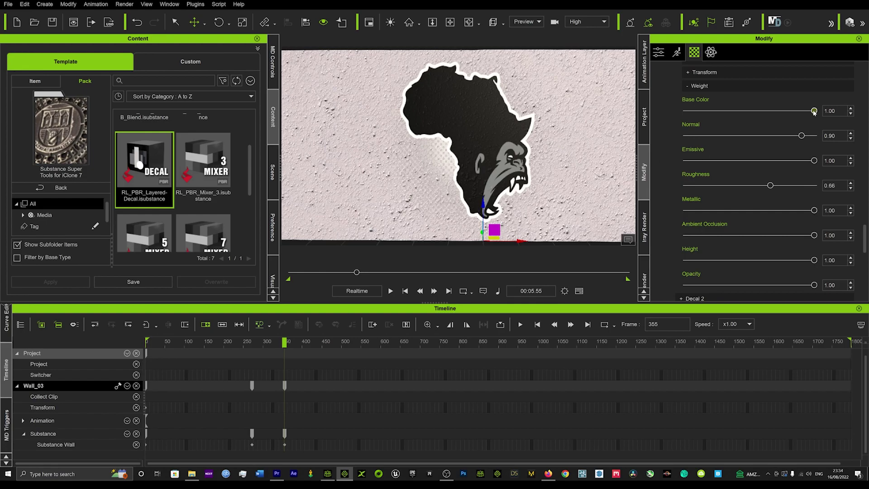
pyautogui.moveTo(814, 113); pyautogui.dragTo(789, 112)
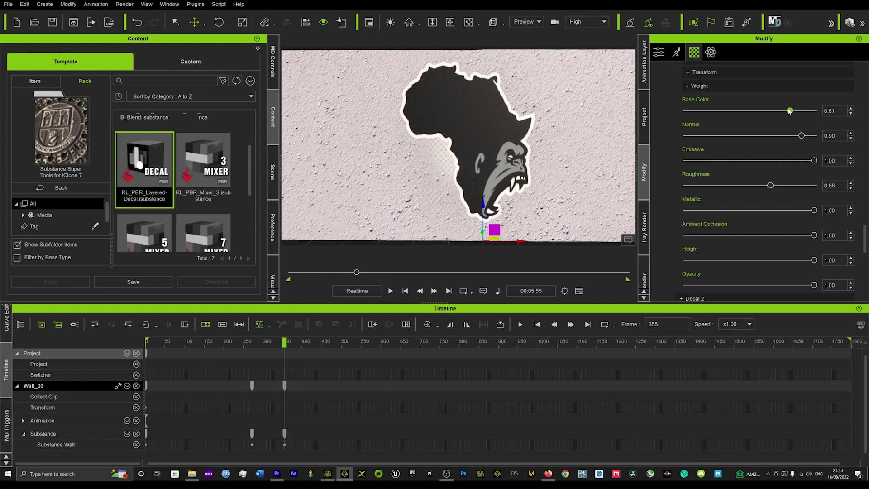
pyautogui.moveTo(790, 111); pyautogui.dragTo(792, 111)
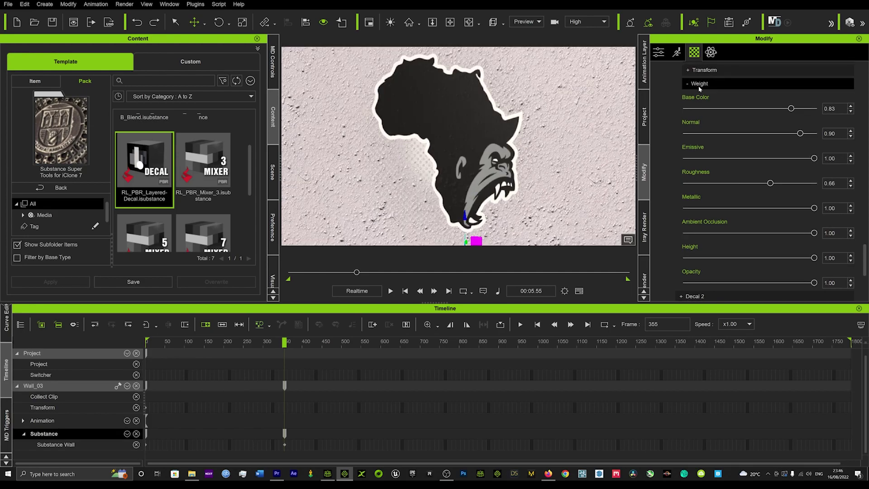
# - Review Decal 1's Tweak settings and set its Color contrast to 0.91
pyautogui.click(700, 87)
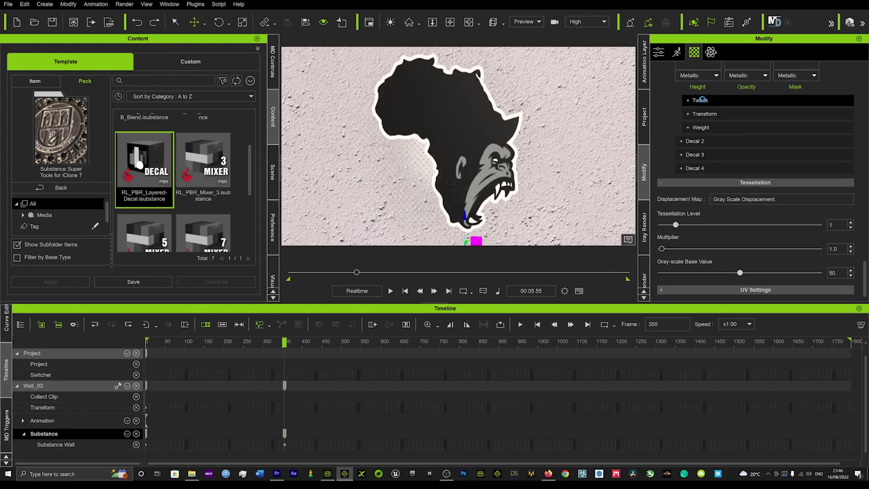
pyautogui.click(701, 101)
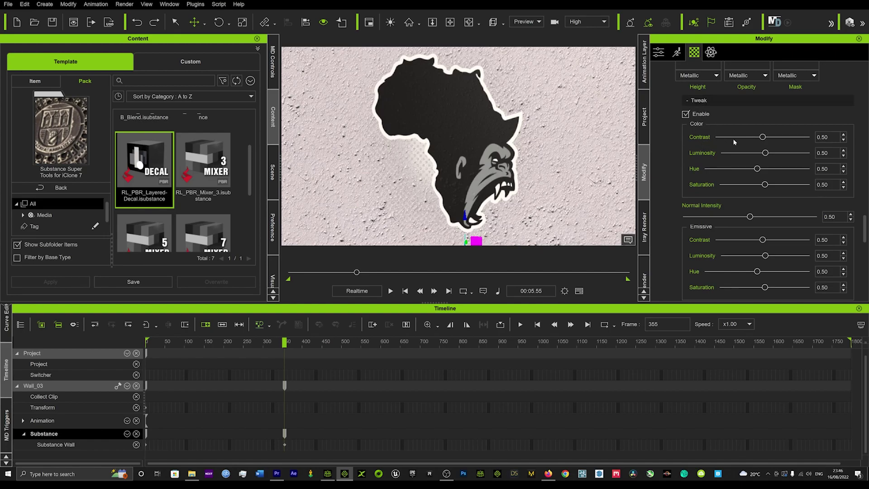
pyautogui.scroll(-1, 733, 184)
pyautogui.scroll(-6, 723, 192)
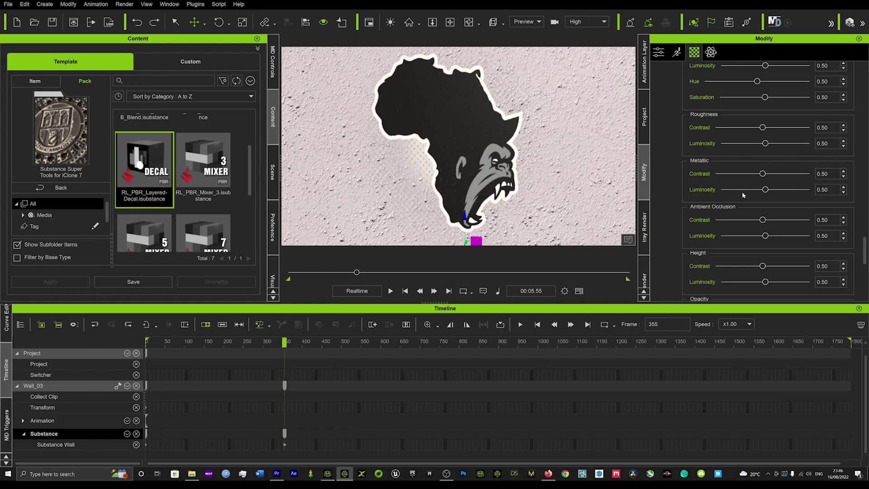
pyautogui.scroll(-4, 742, 192)
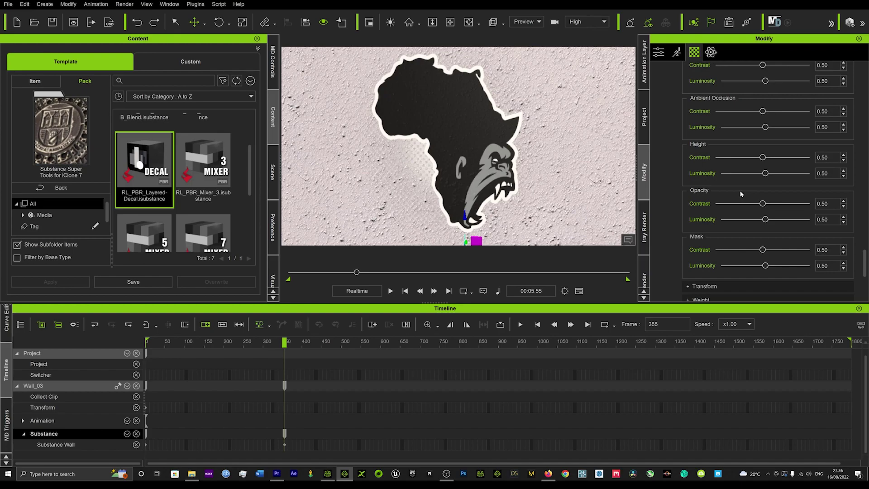
pyautogui.scroll(12, 737, 198)
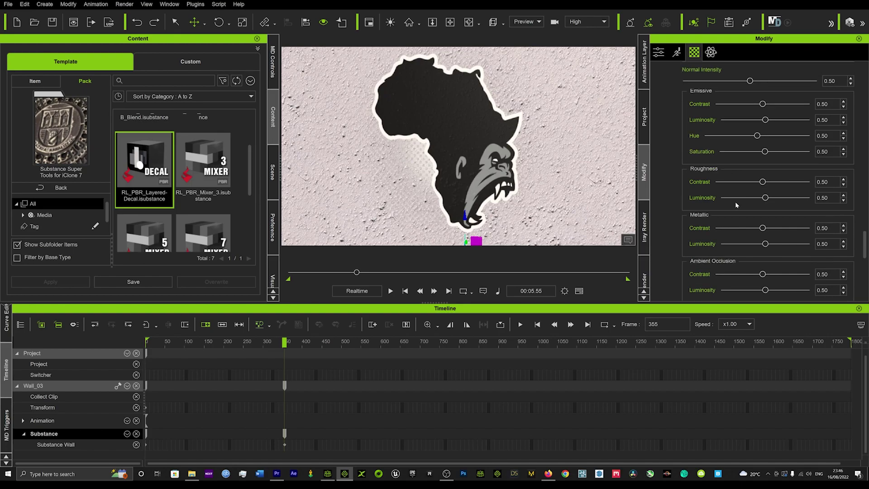
pyautogui.moveTo(760, 193); pyautogui.dragTo(799, 191)
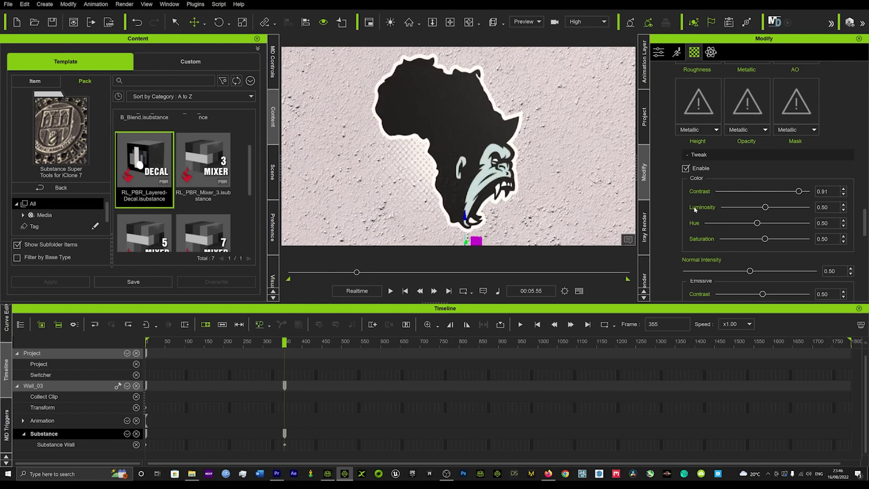
# - Experiment with Decal 1's Color tweaks, ending at luminosity 0.50, hue 0.00 and saturation 1.00
pyautogui.moveTo(765, 207)
pyautogui.mouseDown()
pyautogui.moveTo(784, 207)
pyautogui.moveTo(757, 202)
pyautogui.mouseUp()
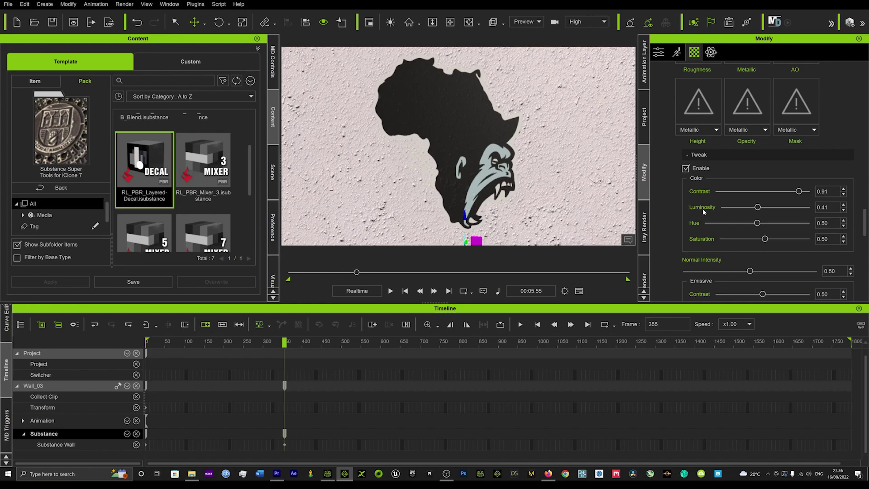
pyautogui.moveTo(757, 223); pyautogui.dragTo(854, 218)
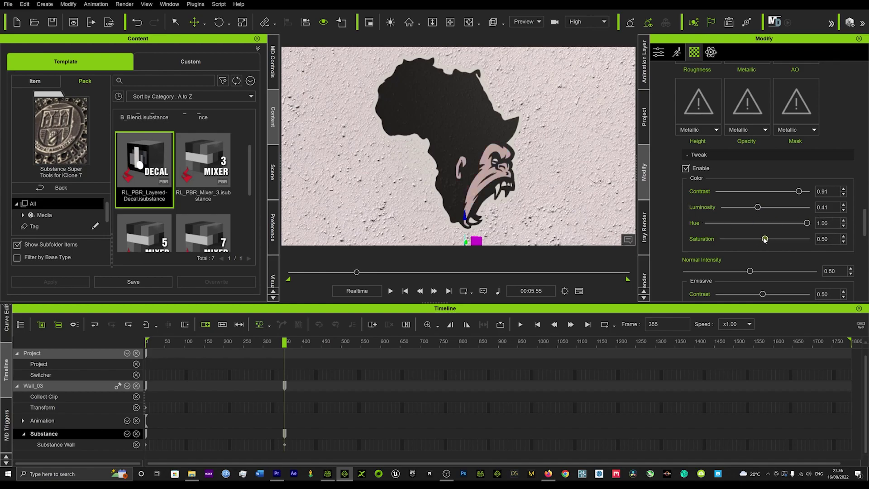
pyautogui.moveTo(772, 241); pyautogui.dragTo(737, 222)
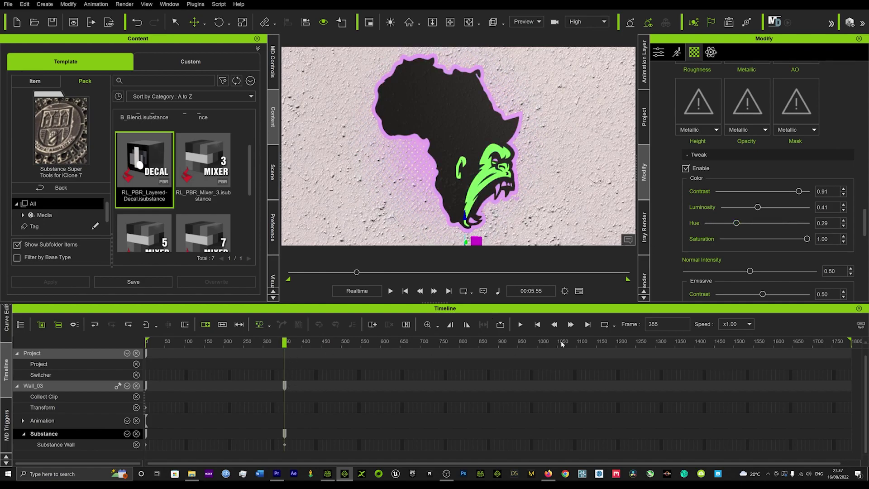
pyautogui.moveTo(760, 207); pyautogui.dragTo(683, 220)
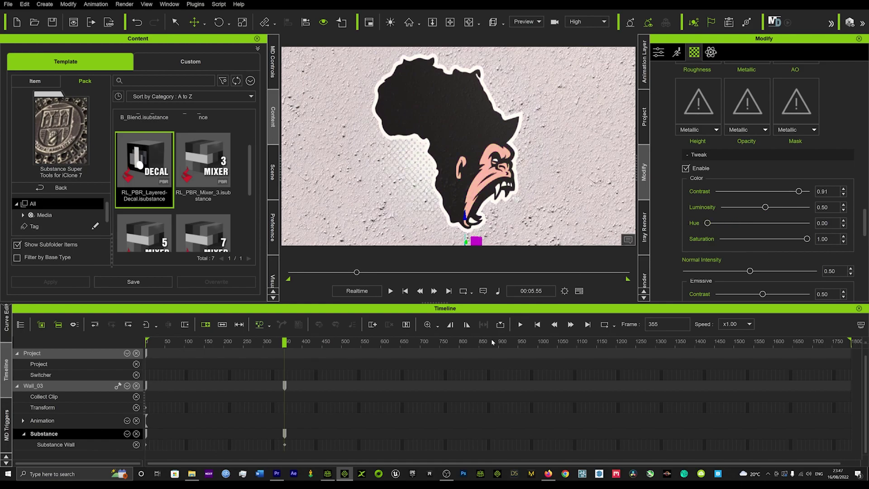
# - Animate Decal 1's Color hue to 1.00 at frame 497 and play the change from the key at frame 355
pyautogui.moveTo(284, 341); pyautogui.dragTo(341, 340)
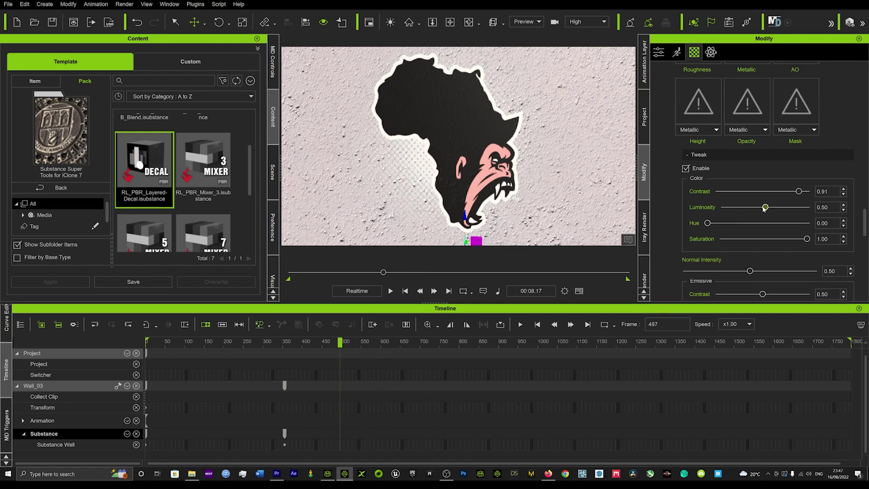
pyautogui.moveTo(707, 223); pyautogui.dragTo(740, 223)
pyautogui.moveTo(845, 217); pyautogui.dragTo(808, 223)
pyautogui.click(284, 342)
pyautogui.press('space')
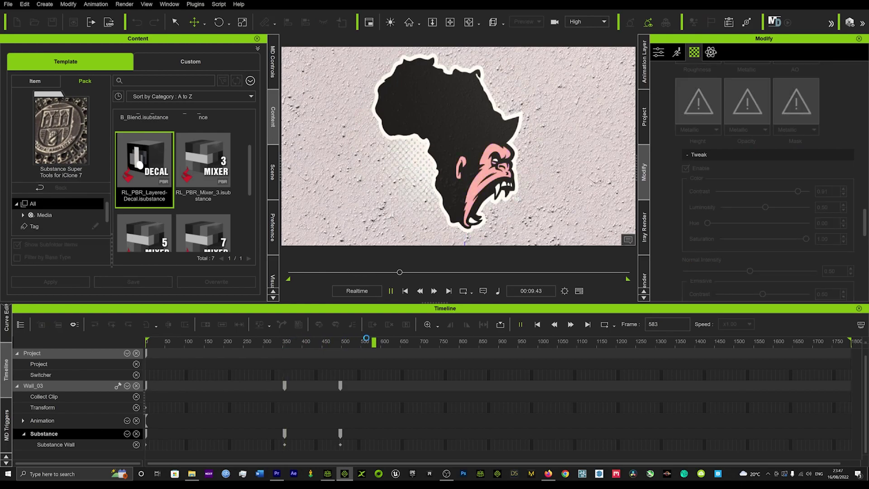
pyautogui.press('space')
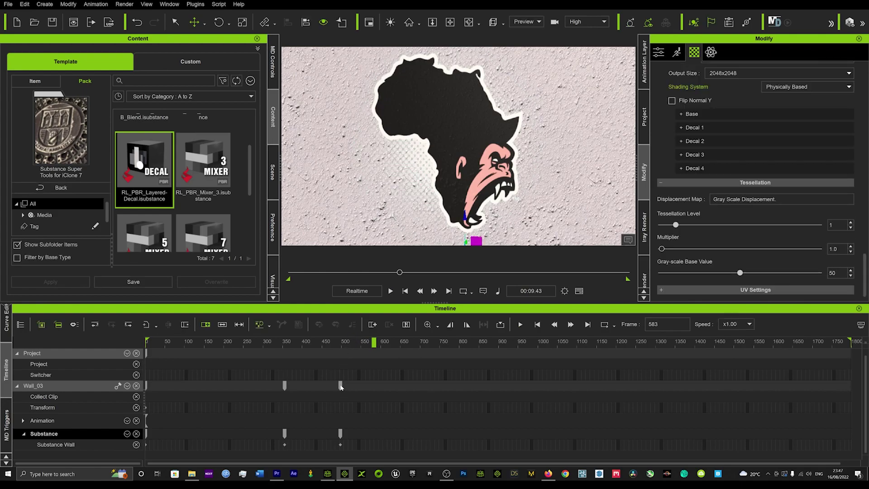
# - At the frame 497 key, set Decal 1's Emissive tweak to contrast 0.25, luminosity 0.52, hue 0.53 and saturation 1.00
pyautogui.click(340, 386)
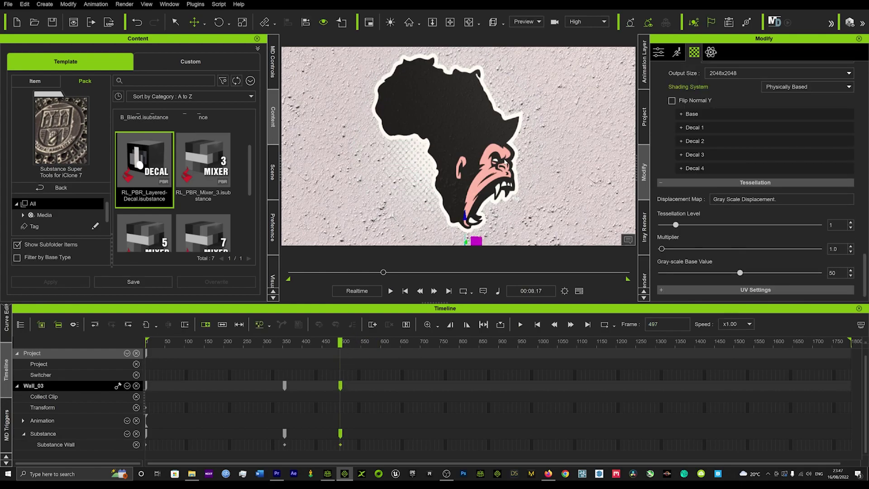
pyautogui.click(702, 127)
pyautogui.scroll(-3, 698, 186)
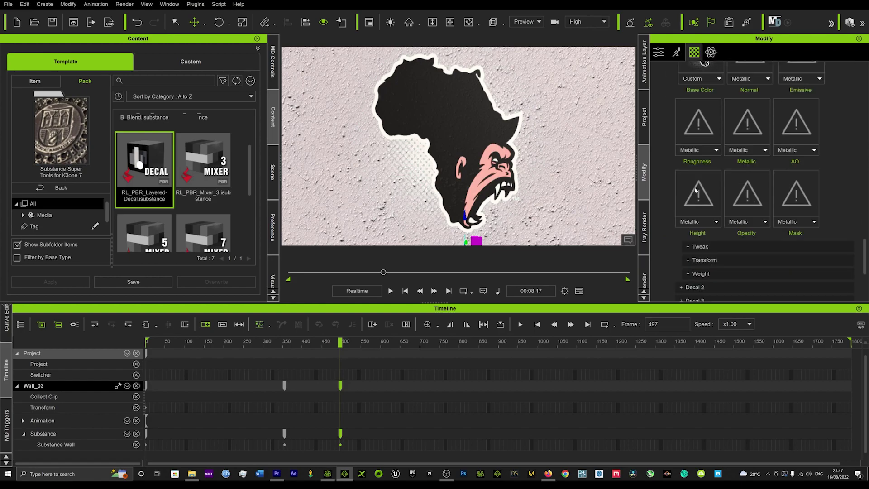
pyautogui.scroll(-2, 696, 190)
pyautogui.click(696, 191)
pyautogui.scroll(-1, 699, 207)
pyautogui.scroll(-2, 699, 207)
pyautogui.scroll(-1, 697, 173)
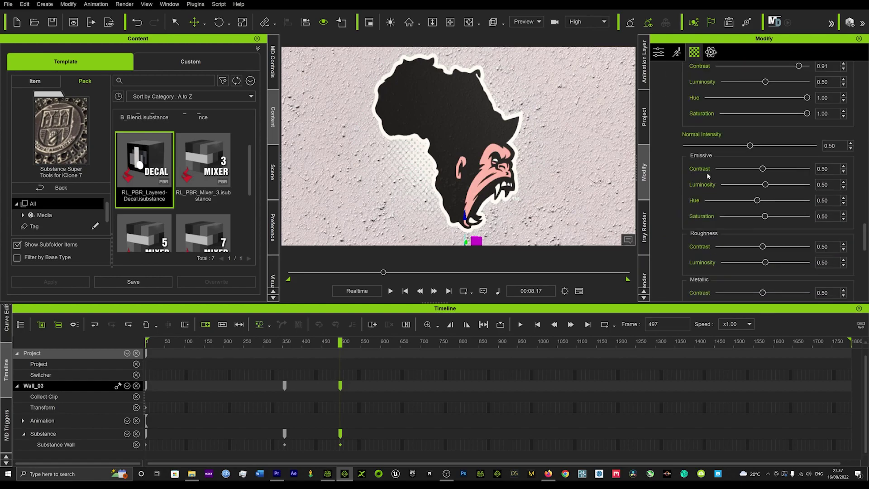
pyautogui.scroll(-1, 697, 172)
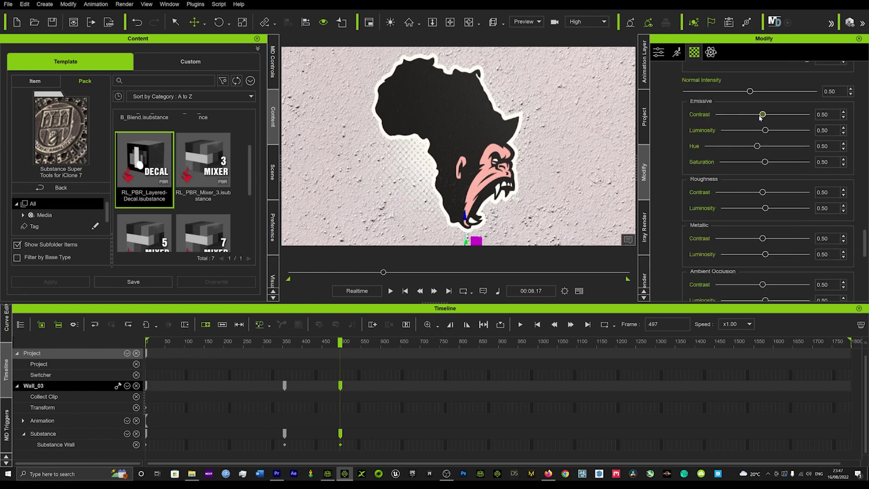
pyautogui.moveTo(763, 115); pyautogui.dragTo(760, 146)
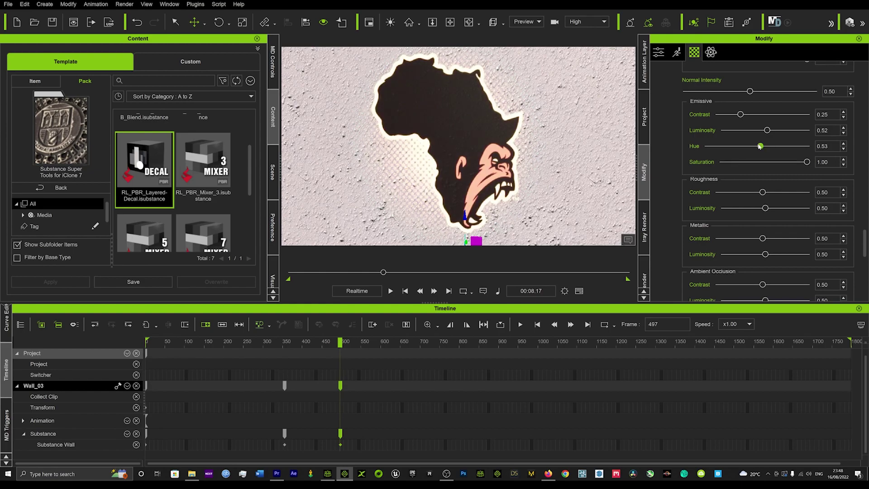
# - Set Decal 1's Roughness tweak to contrast 0.66 and luminosity 0.46, and raise its Metallic contrast
pyautogui.scroll(-1, 678, 181)
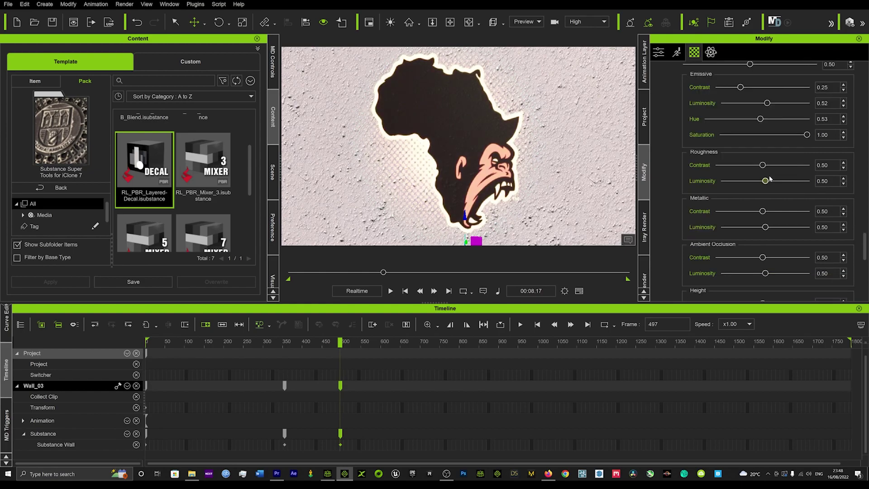
pyautogui.moveTo(762, 165)
pyautogui.mouseDown()
pyautogui.moveTo(816, 169)
pyautogui.moveTo(743, 166)
pyautogui.moveTo(780, 166)
pyautogui.moveTo(768, 181)
pyautogui.moveTo(782, 181)
pyautogui.moveTo(763, 181)
pyautogui.mouseUp()
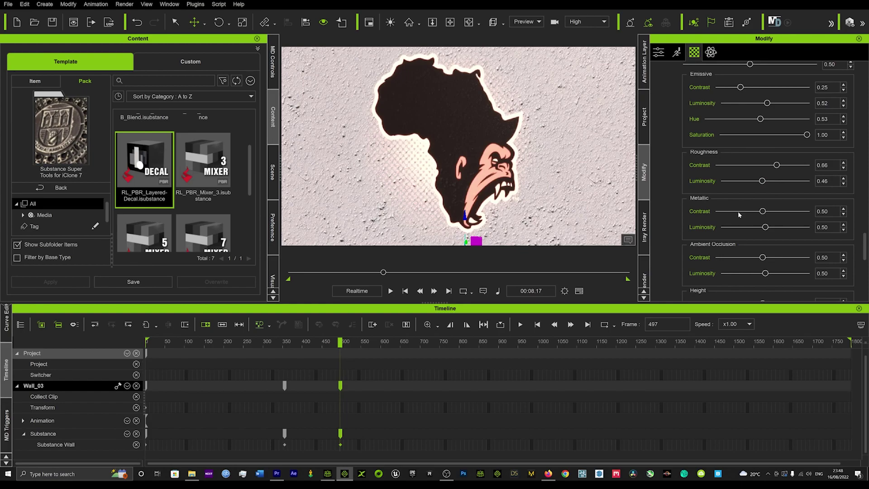
pyautogui.moveTo(763, 211)
pyautogui.mouseDown()
pyautogui.moveTo(751, 213)
pyautogui.moveTo(788, 214)
pyautogui.moveTo(779, 215)
pyautogui.mouseUp()
pyautogui.scroll(-1, 798, 152)
pyautogui.scroll(5, 791, 154)
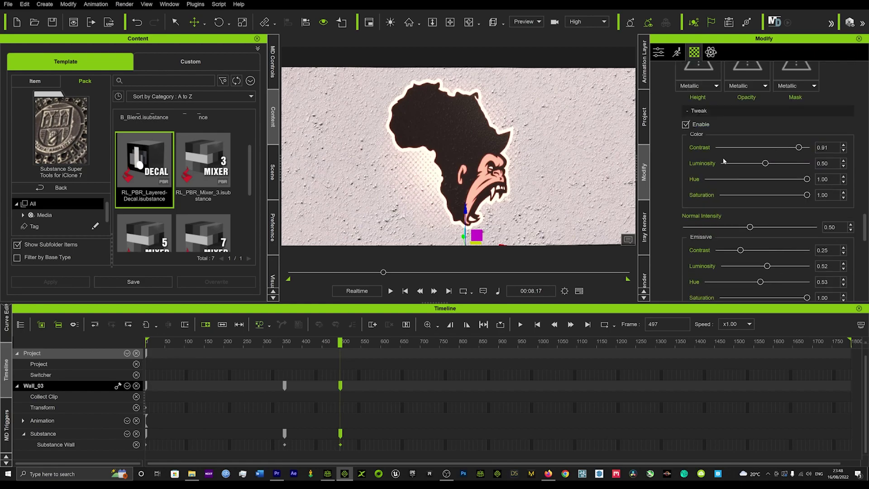
pyautogui.click(694, 111)
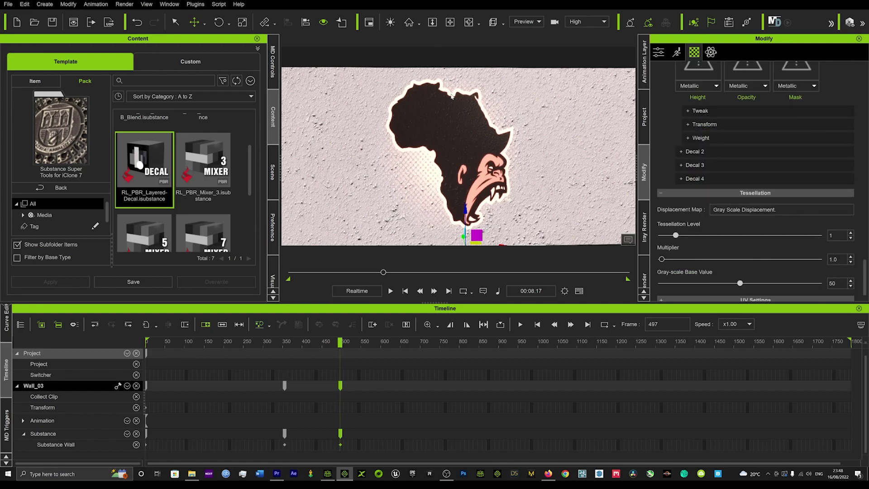
# - Load the recent Pngtree "western style hand painted board" PNG as Decal 2's Base Color image
pyautogui.click(697, 153)
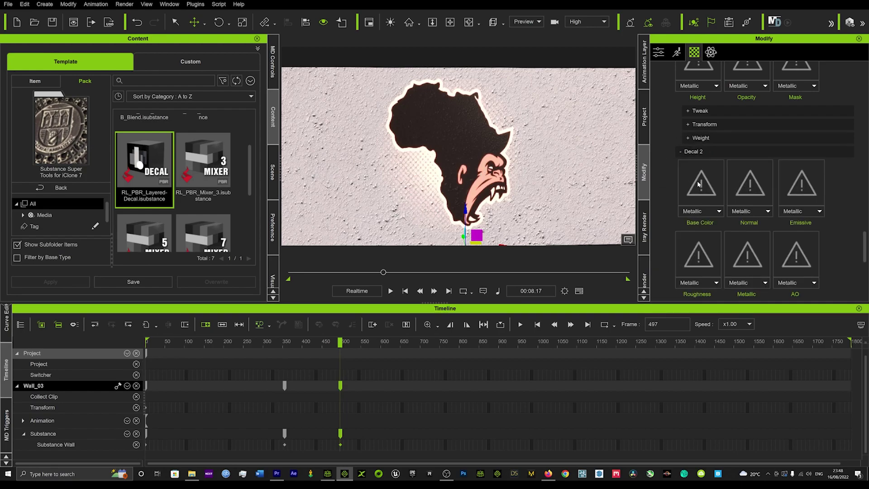
pyautogui.click(689, 153)
pyautogui.click(696, 154)
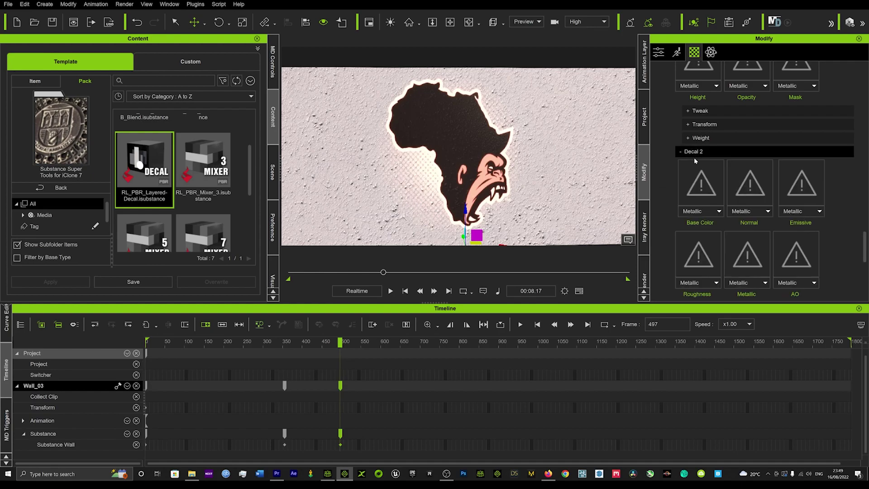
pyautogui.click(700, 185)
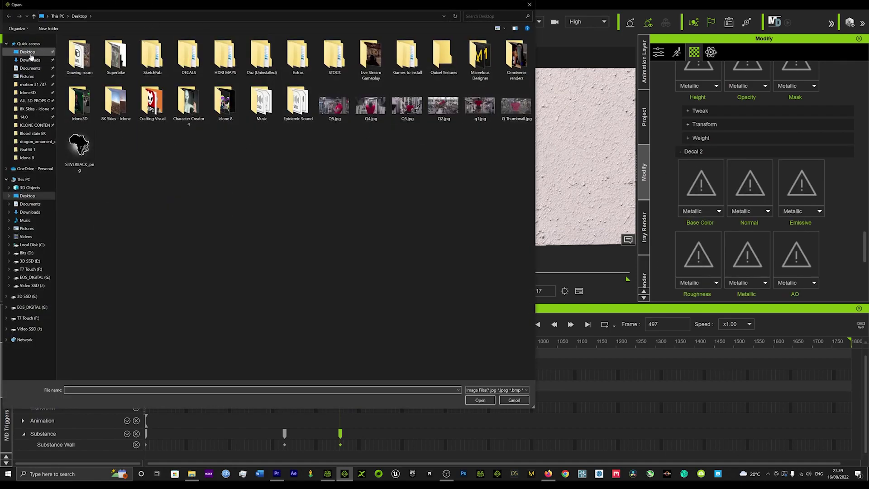
pyautogui.click(32, 53)
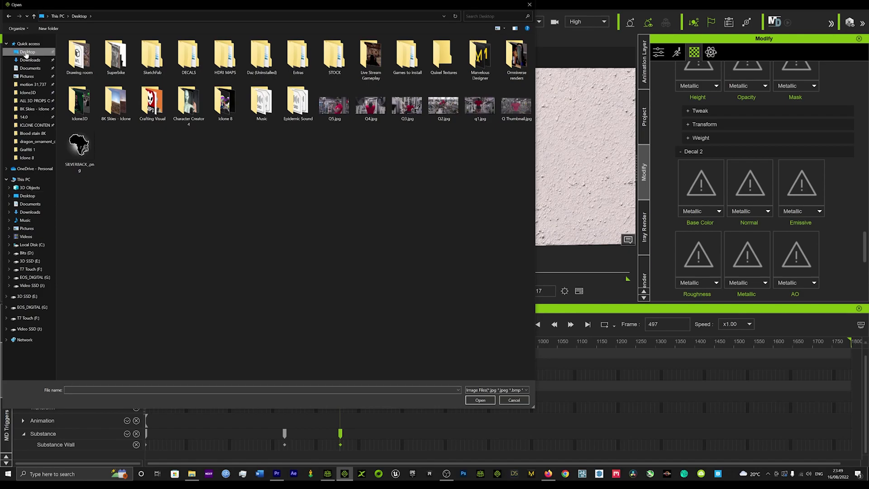
pyautogui.doubleClick(189, 57)
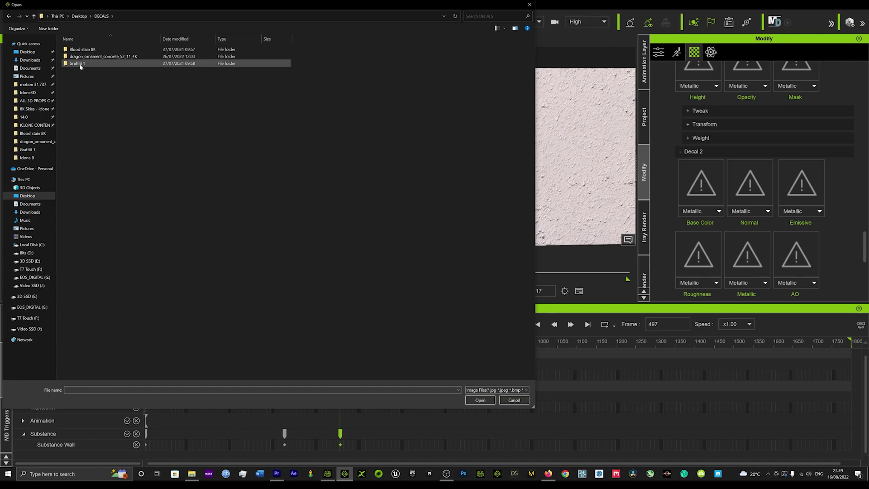
pyautogui.click(28, 43)
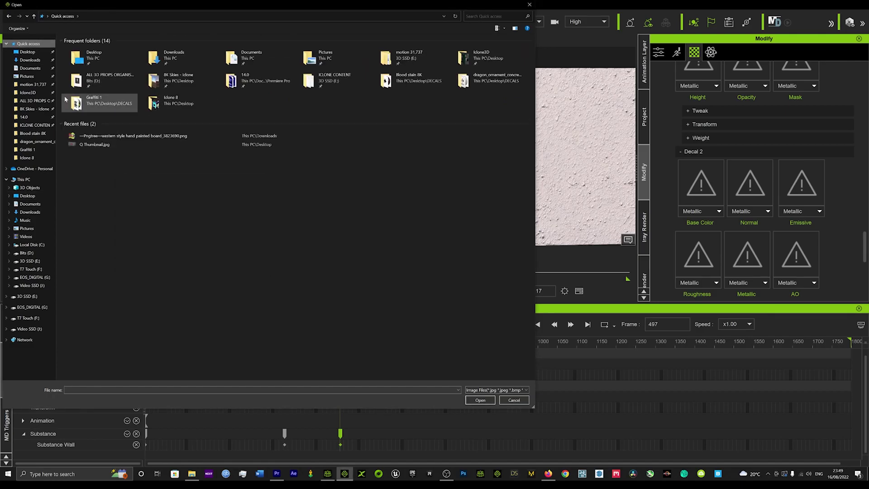
pyautogui.doubleClick(90, 135)
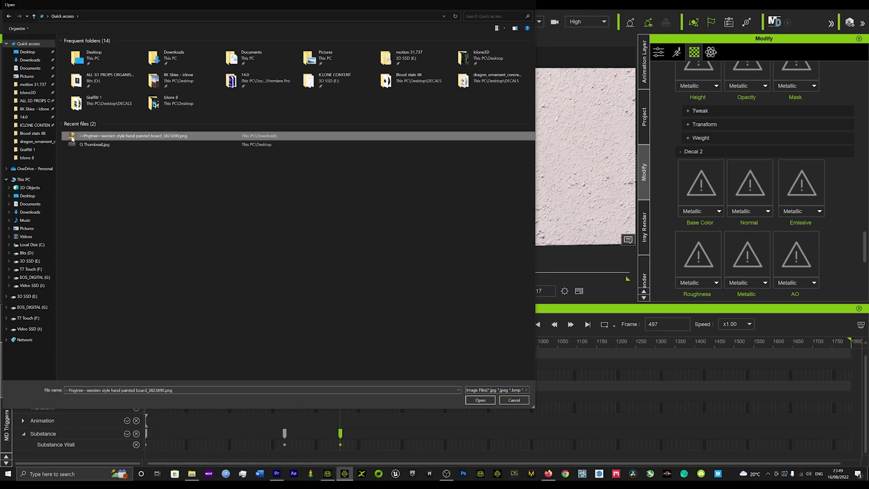
pyautogui.scroll(-2, 539, 194)
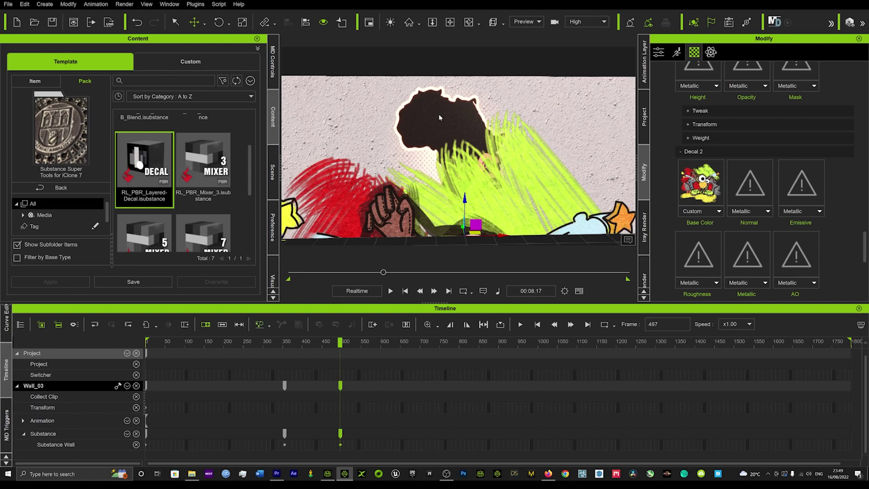
# - Enable the Transform settings for Decal 2
pyautogui.scroll(-1, 695, 183)
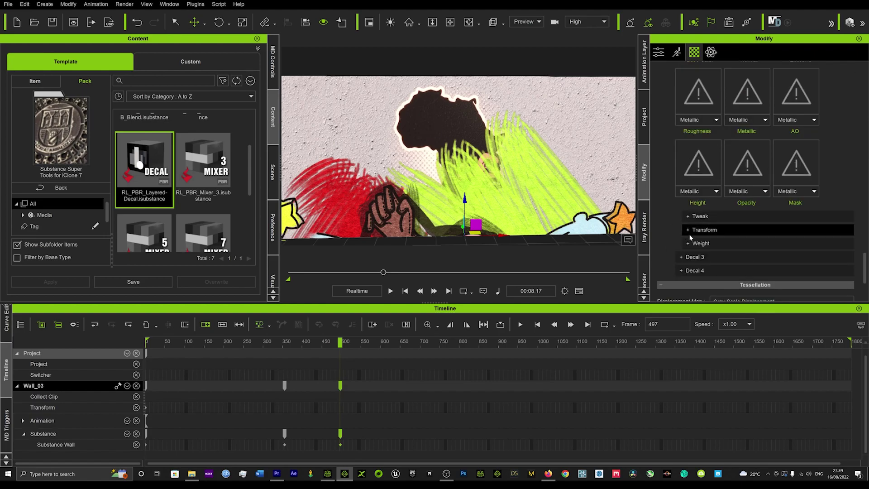
pyautogui.click(702, 229)
pyautogui.click(686, 244)
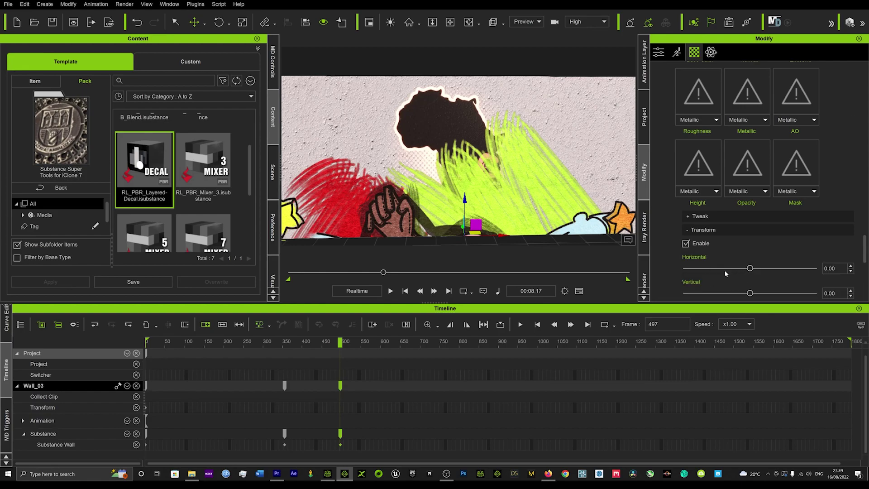
# - Shrink and reposition Decal 2 beside the first decal with horizontal 0.26, vertical -0.34 and scale 0.34
pyautogui.scroll(-3, 724, 269)
pyautogui.moveTo(712, 262); pyautogui.dragTo(700, 261)
pyautogui.moveTo(747, 215); pyautogui.dragTo(730, 216)
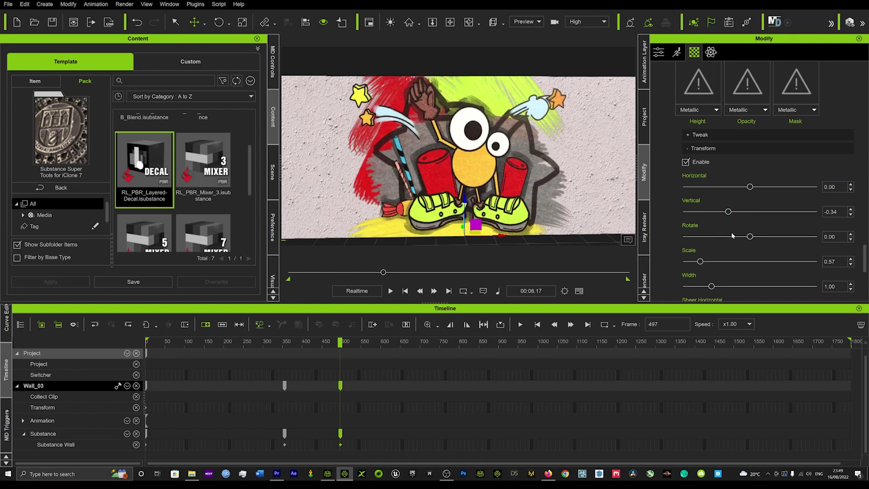
pyautogui.moveTo(701, 262); pyautogui.dragTo(695, 262)
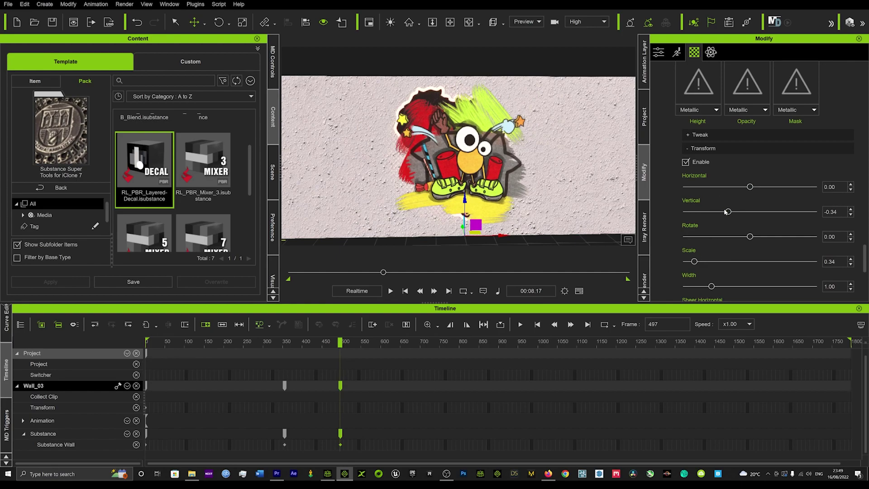
pyautogui.moveTo(750, 189); pyautogui.dragTo(766, 189)
pyautogui.scroll(-2, 540, 187)
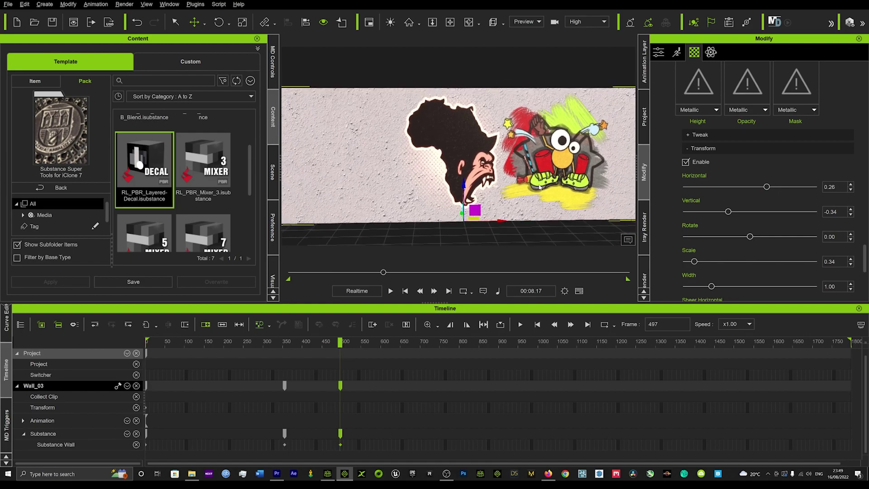
pyautogui.moveTo(539, 187); pyautogui.dragTo(464, 213, button='right')
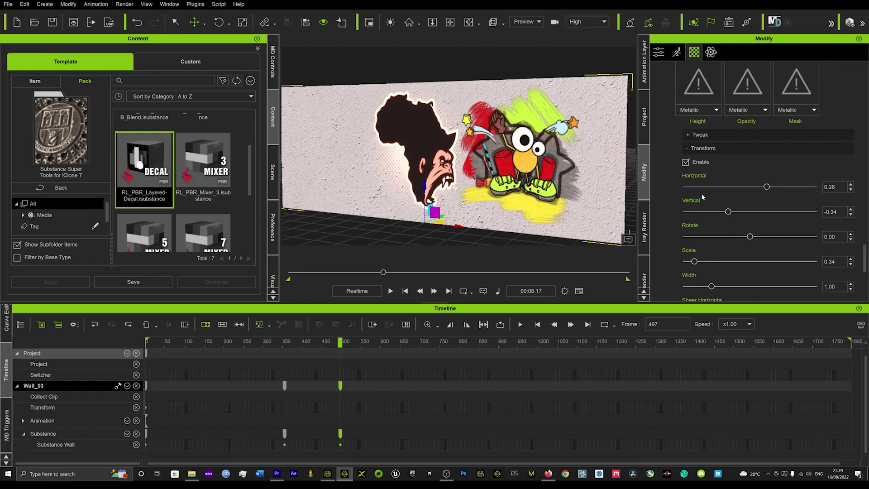
pyautogui.moveTo(467, 216); pyautogui.dragTo(550, 206, button='right')
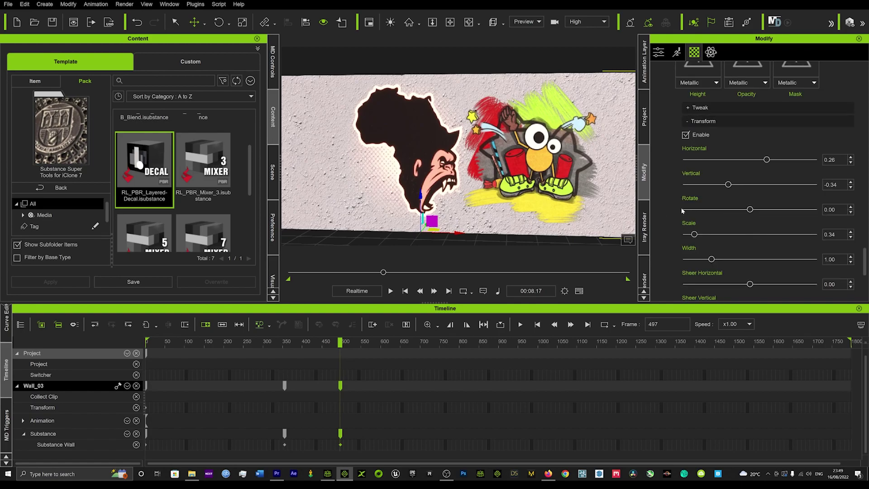
# - Enable Decal 2's Tweak settings and set its Color contrast to 0.82, luminosity 0.39, hue 0.34 and saturation 0.57
pyautogui.scroll(-5, 681, 209)
pyautogui.scroll(4, 696, 211)
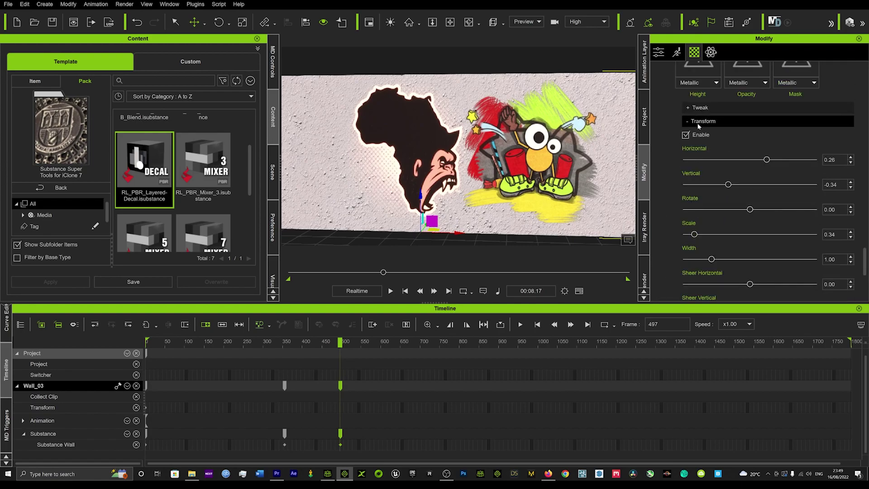
pyautogui.click(696, 110)
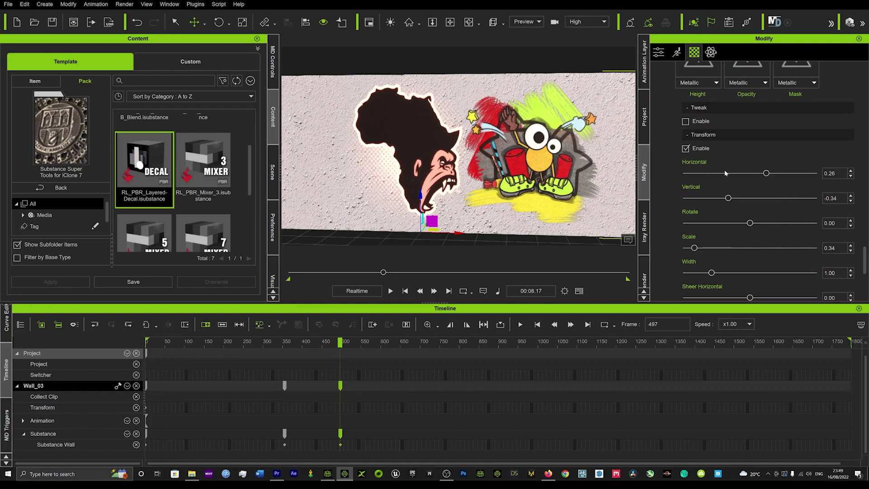
pyautogui.click(686, 121)
pyautogui.moveTo(774, 145); pyautogui.dragTo(807, 176)
pyautogui.moveTo(754, 193)
pyautogui.mouseDown()
pyautogui.moveTo(742, 192)
pyautogui.moveTo(751, 192)
pyautogui.mouseUp()
pyautogui.moveTo(782, 160); pyautogui.dragTo(757, 161)
pyautogui.moveTo(753, 192); pyautogui.dragTo(742, 176)
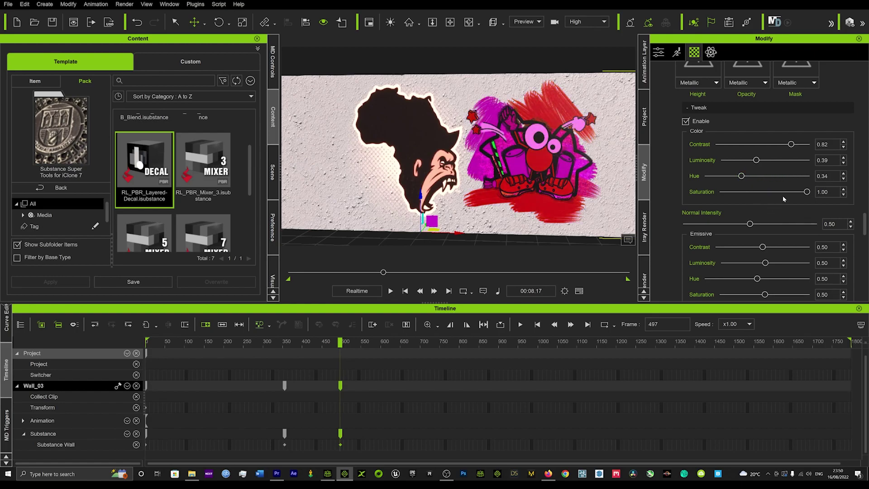
pyautogui.moveTo(808, 192); pyautogui.dragTo(775, 192)
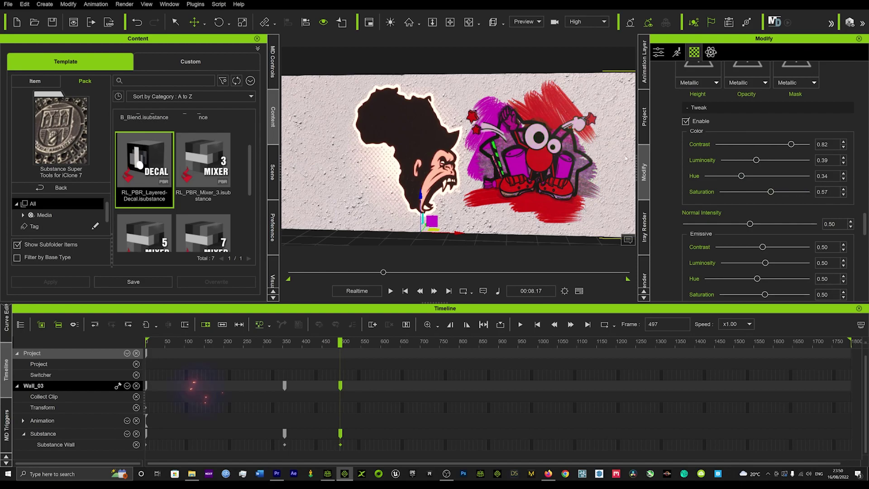
pyautogui.moveTo(587, 159); pyautogui.dragTo(572, 162, button='middle')
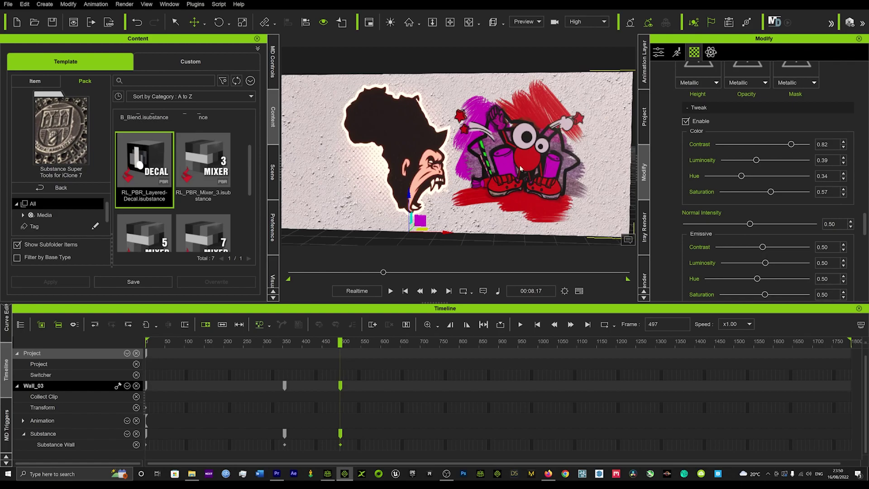
pyautogui.moveTo(474, 168); pyautogui.dragTo(568, 191, button='right')
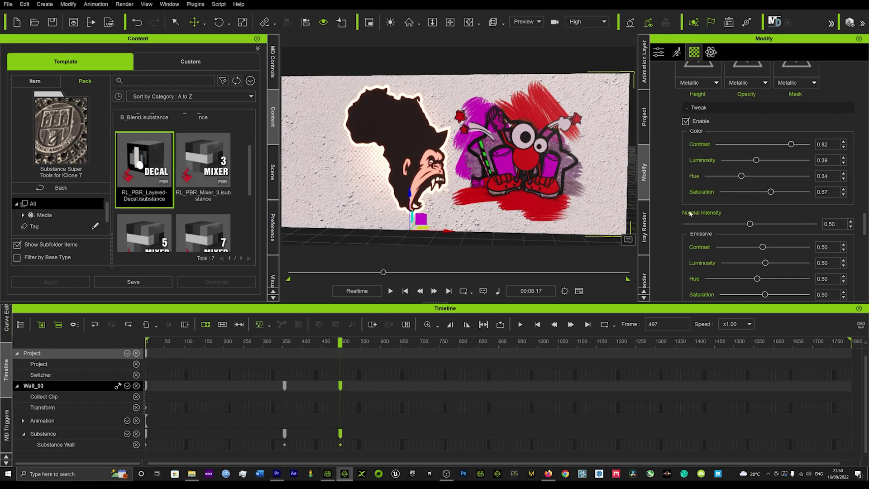
# - Review Decal 2's remaining Tweak settings and collapse its Tweak and Transform groups
pyautogui.scroll(-1, 685, 212)
pyautogui.scroll(-1, 684, 208)
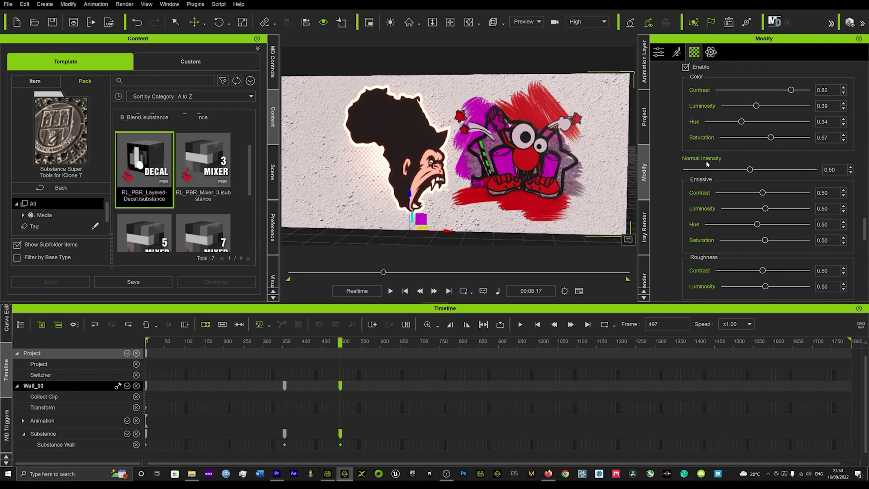
pyautogui.scroll(-5, 666, 148)
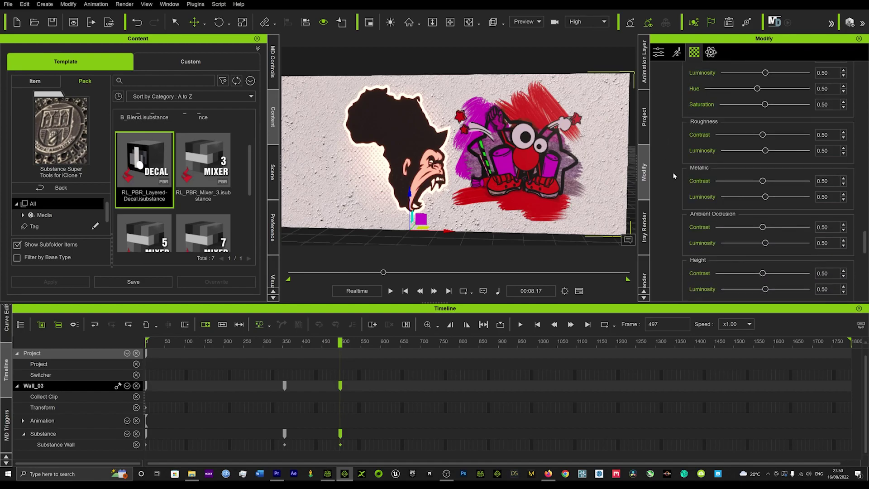
pyautogui.scroll(8, 688, 171)
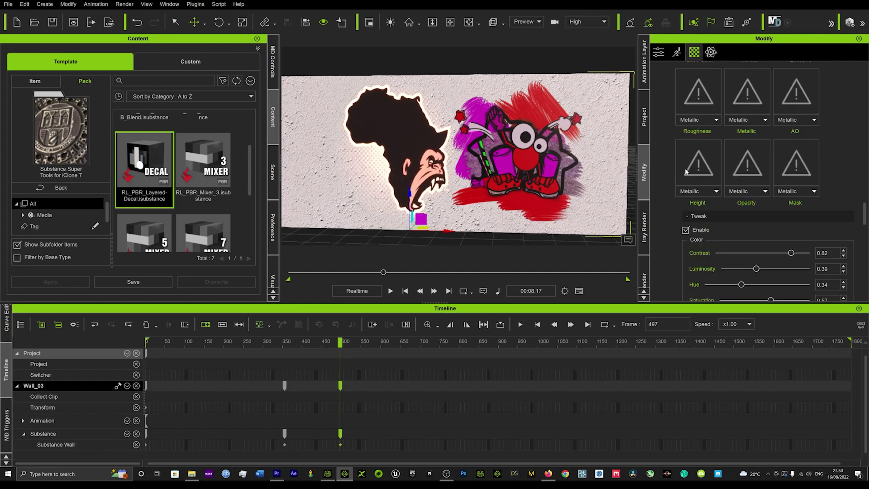
pyautogui.click(689, 217)
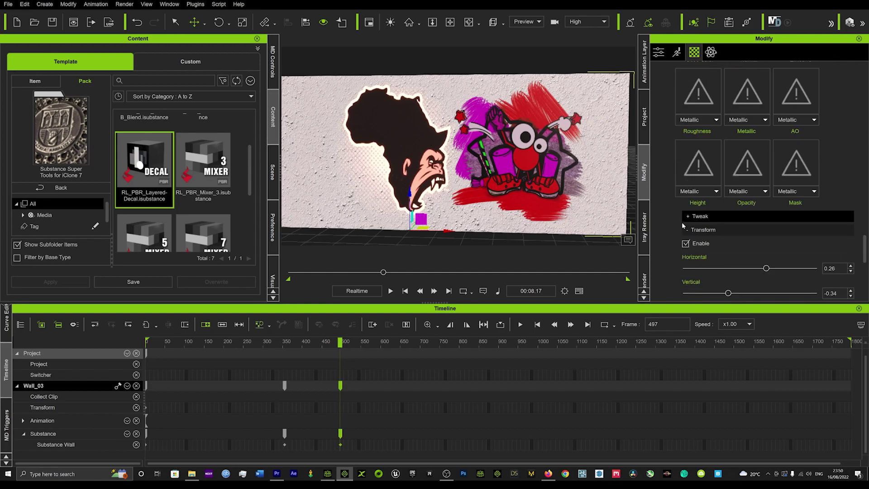
pyautogui.click(684, 229)
pyautogui.scroll(-1, 681, 228)
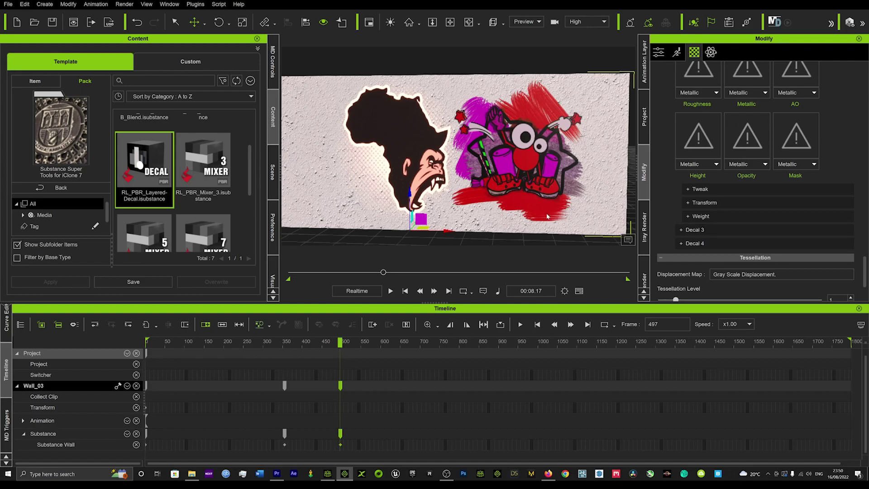
pyautogui.moveTo(437, 200); pyautogui.dragTo(485, 206, button='right')
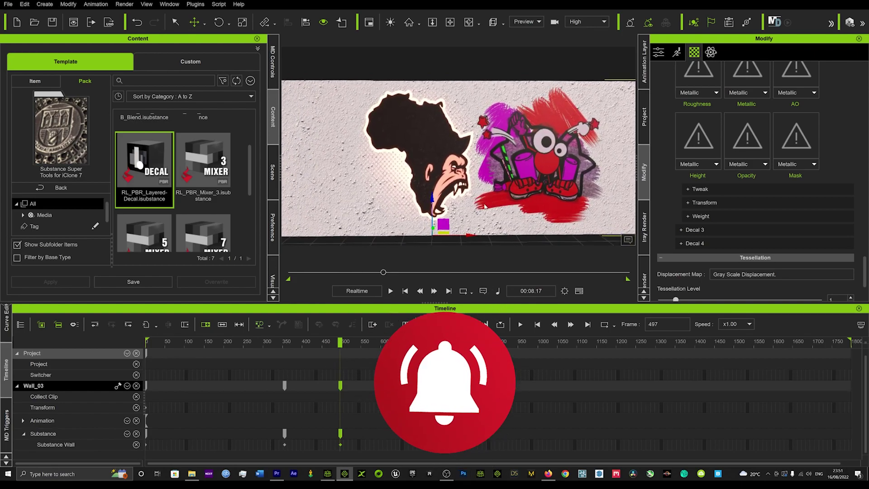